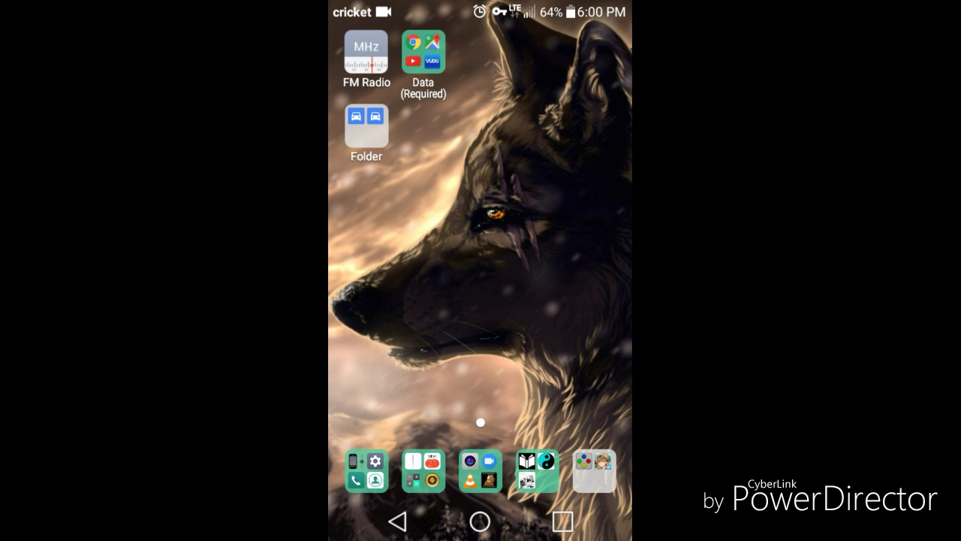
Open the Phone & Tools dock folder to reveal the Settings app.
click(366, 471)
Launch Settings from the Phone & Tools folder and scroll through its list.
click(367, 471)
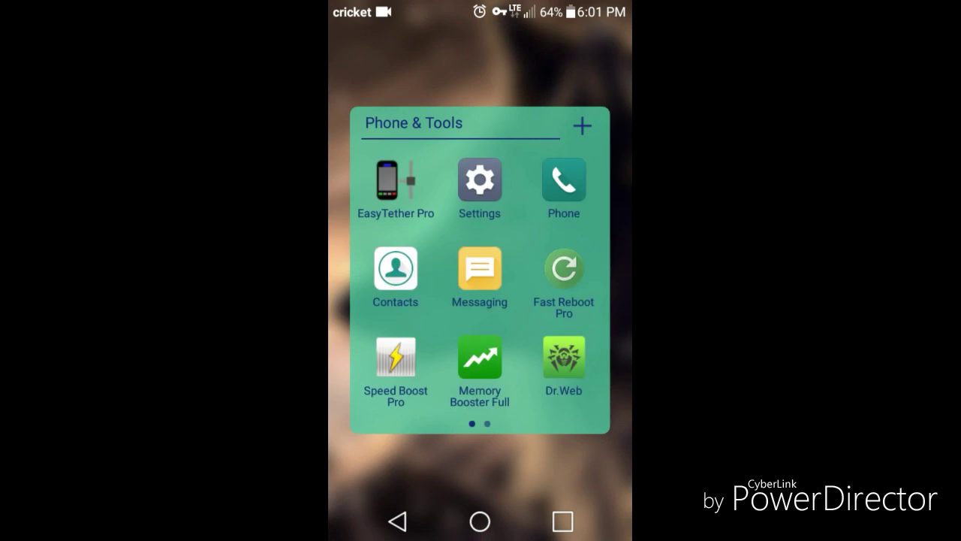
click(479, 180)
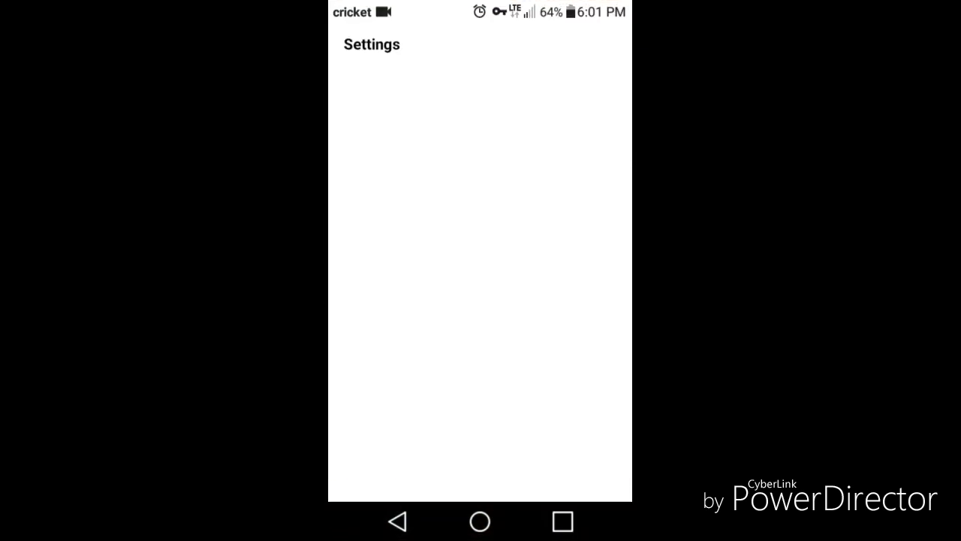
scroll(480, 285, down, 3)
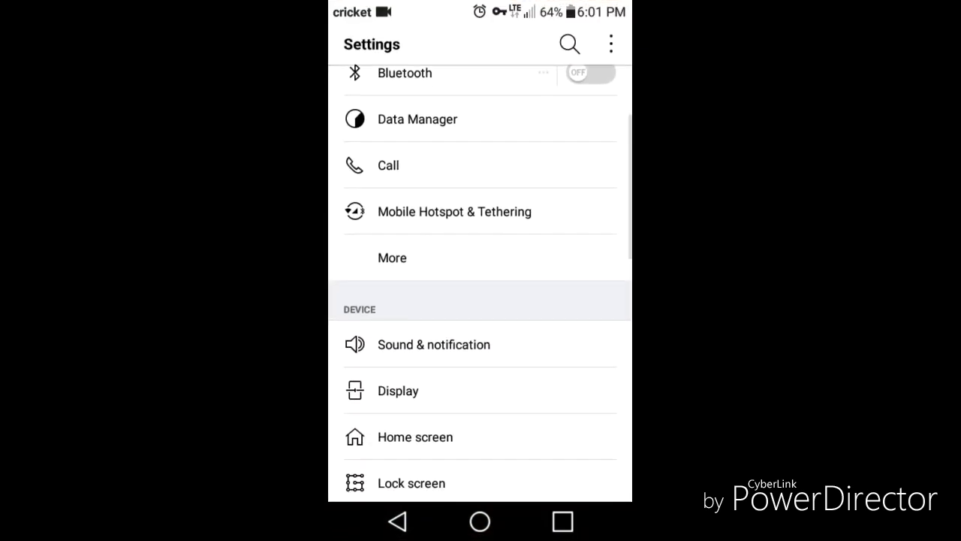
scroll(479, 285, down, 5)
scroll(480, 285, down, 4)
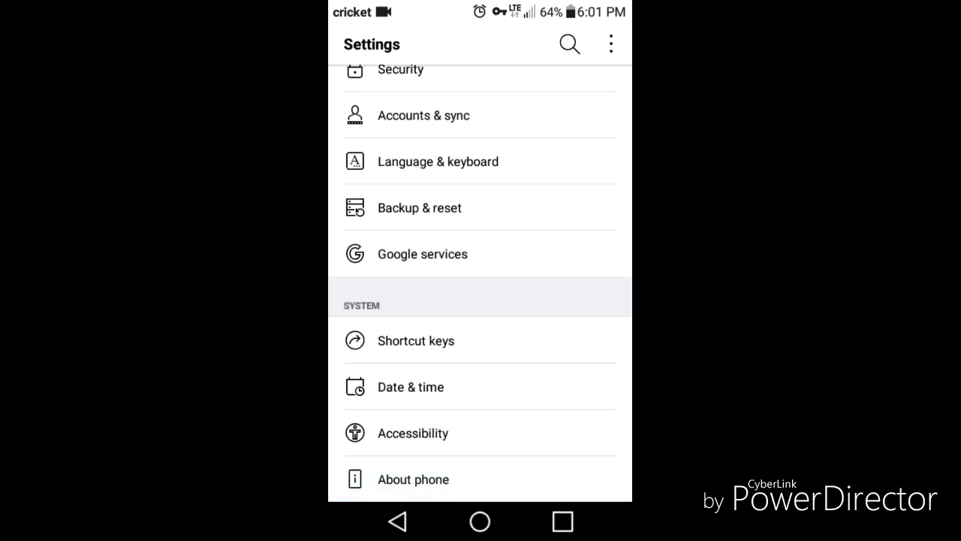
scroll(480, 285, up, 10)
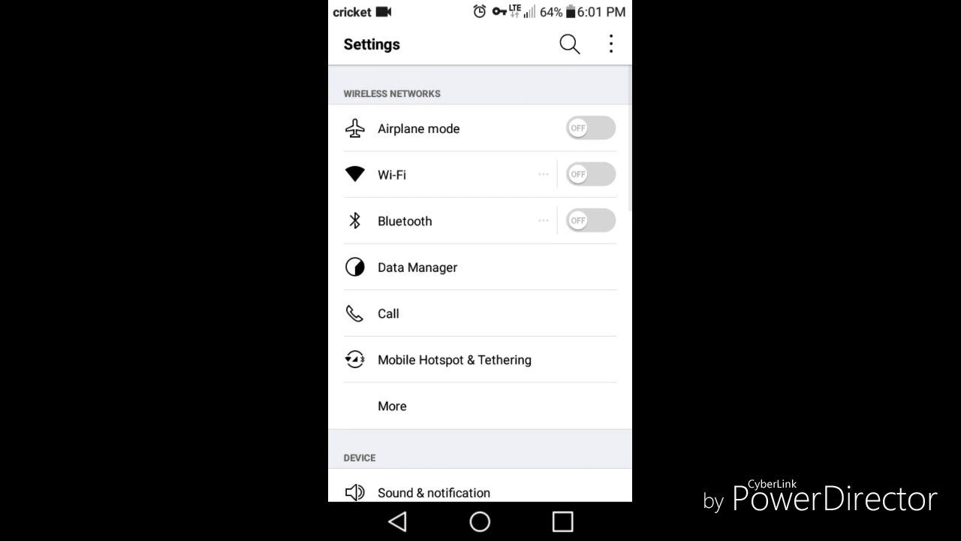
Switch Settings to Tab view and open About phone from the General tab.
click(610, 44)
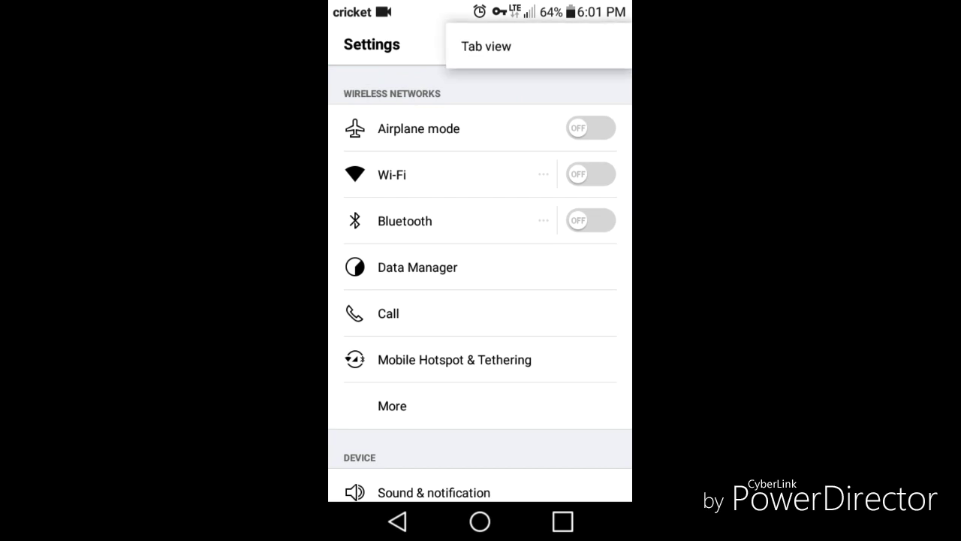
click(486, 45)
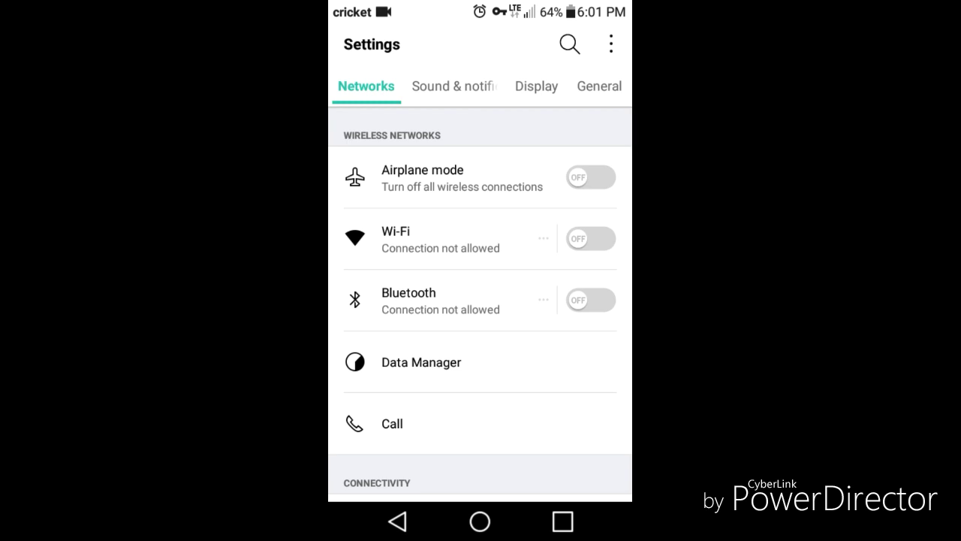
click(599, 85)
scroll(480, 300, down, 10)
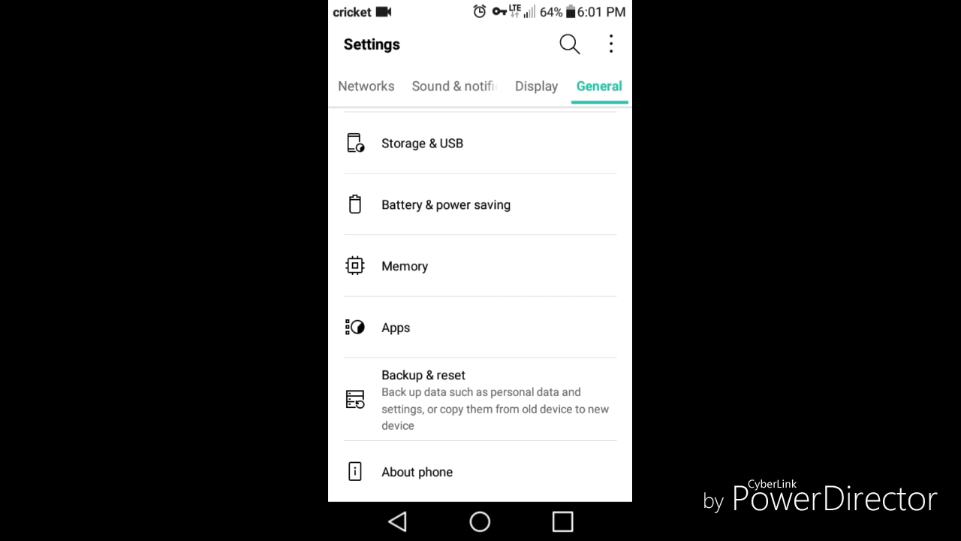
click(417, 471)
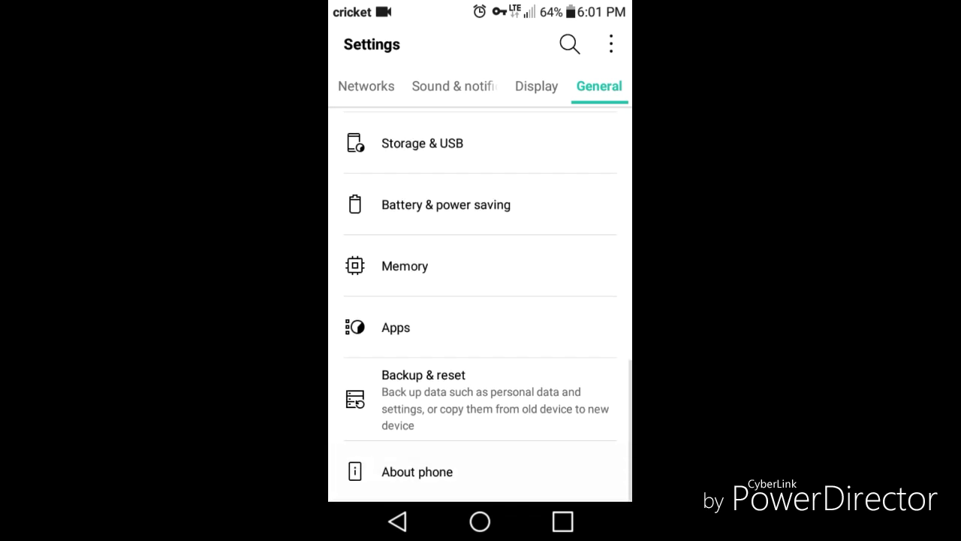
click(416, 472)
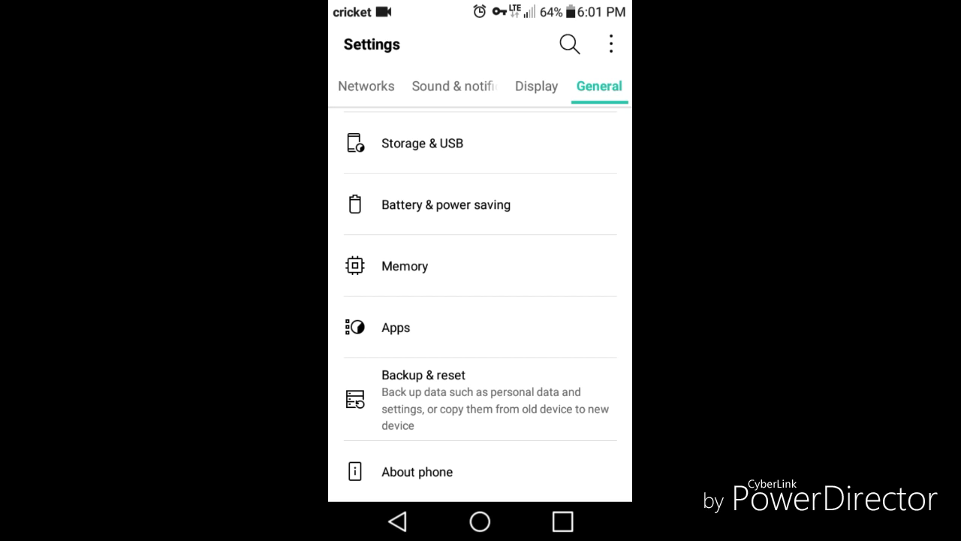
Switch Settings back to list view, then return to Tab view.
click(610, 44)
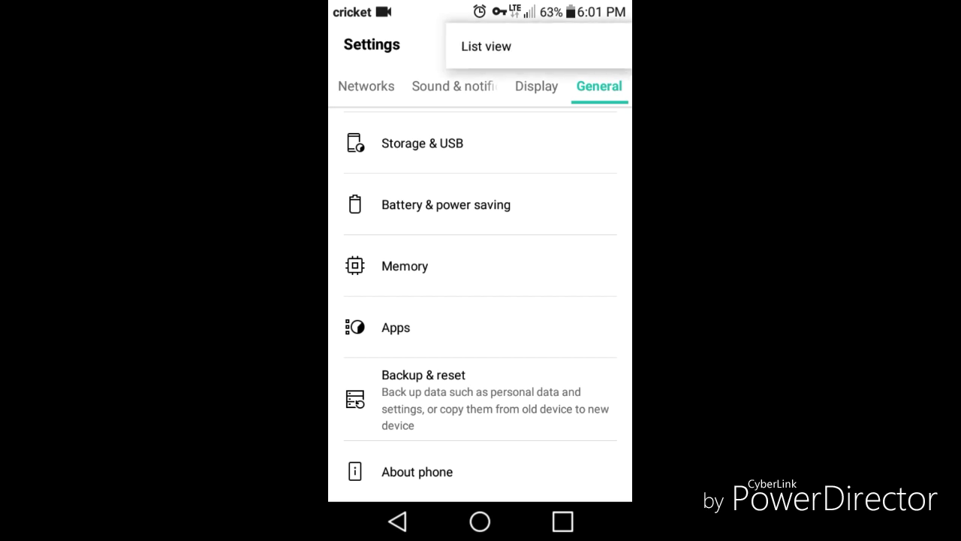
click(526, 45)
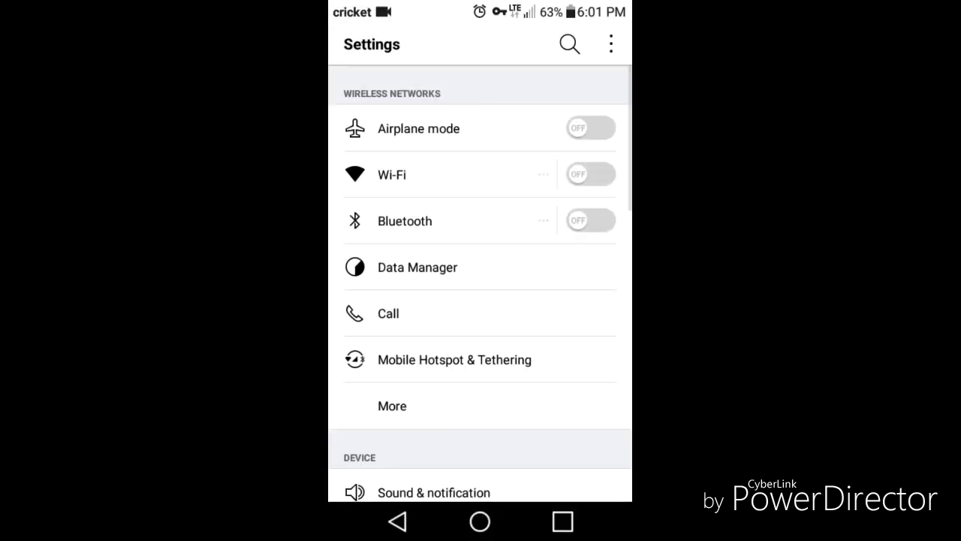
click(610, 43)
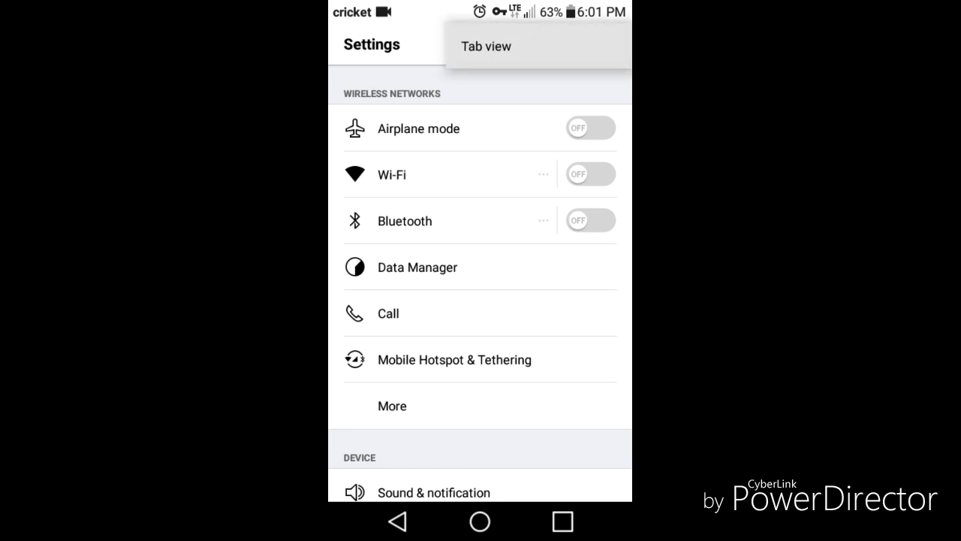
click(612, 44)
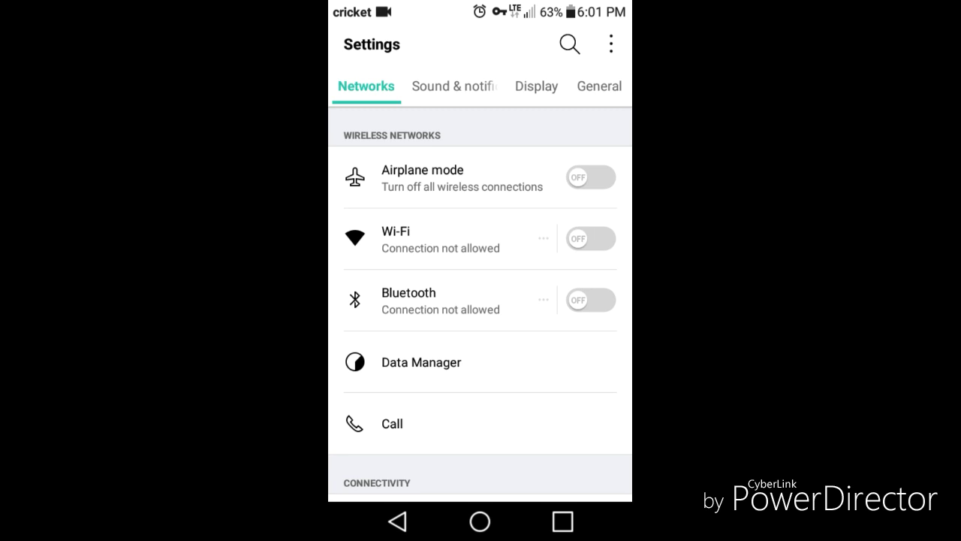
scroll(481, 300, down, 3)
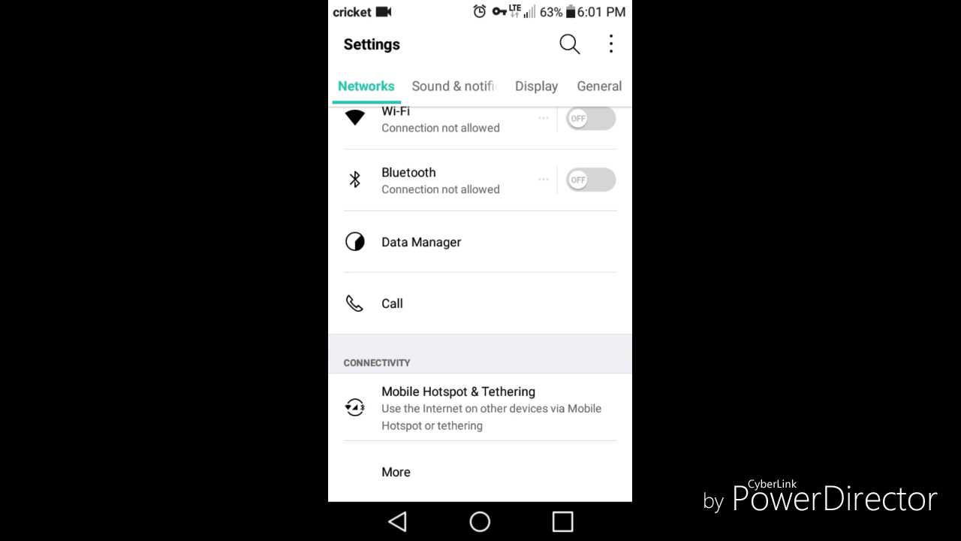
Swipe across the settings category tabs, including Display, and scroll their contents.
drag(571, 300, 375, 301)
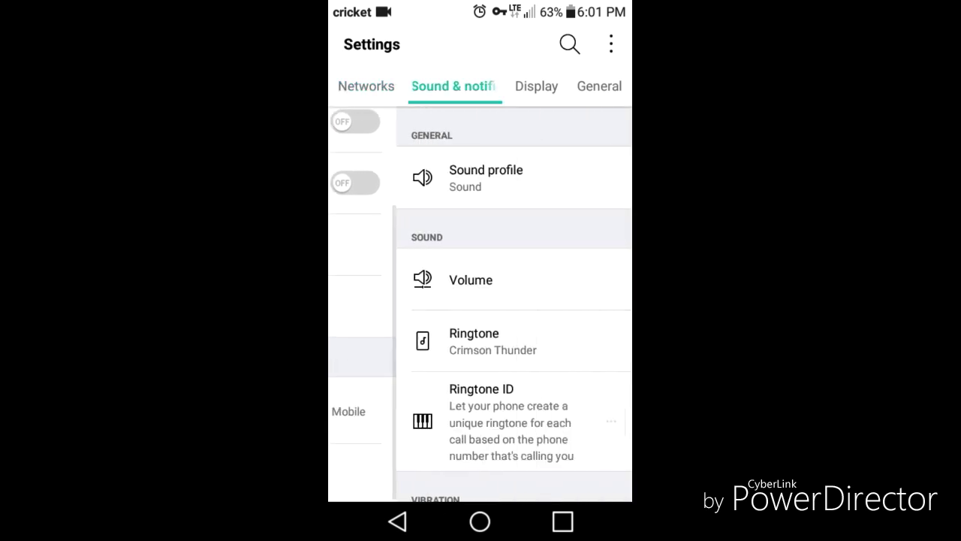
drag(570, 300, 376, 300)
drag(570, 300, 376, 301)
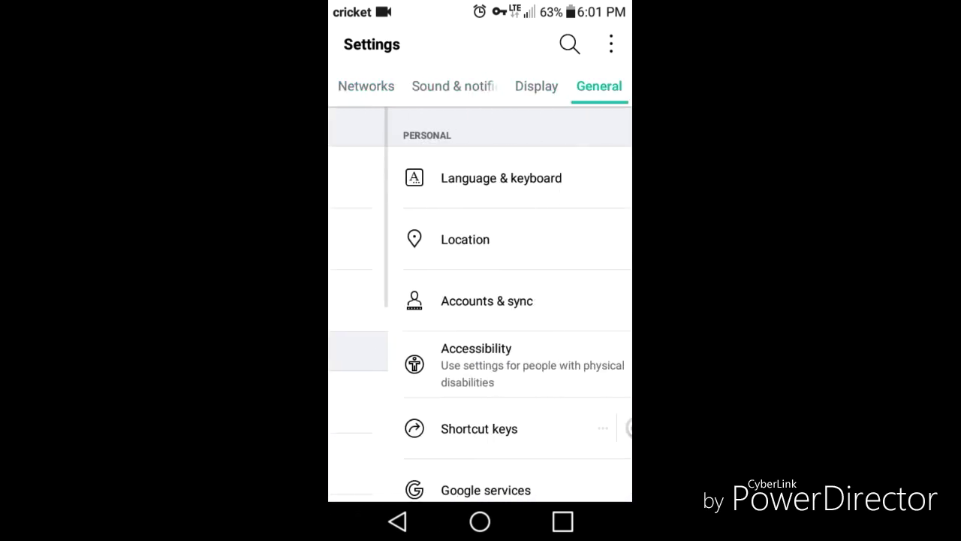
scroll(481, 301, down, 5)
scroll(480, 300, down, 5)
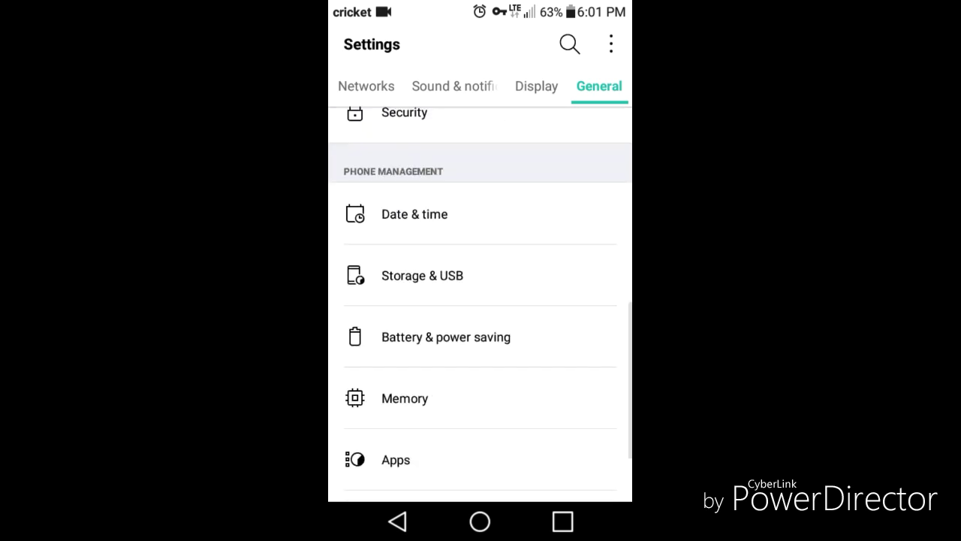
Open Software info under About phone, showing Android 6.0.1 and build MXB48T.
click(417, 472)
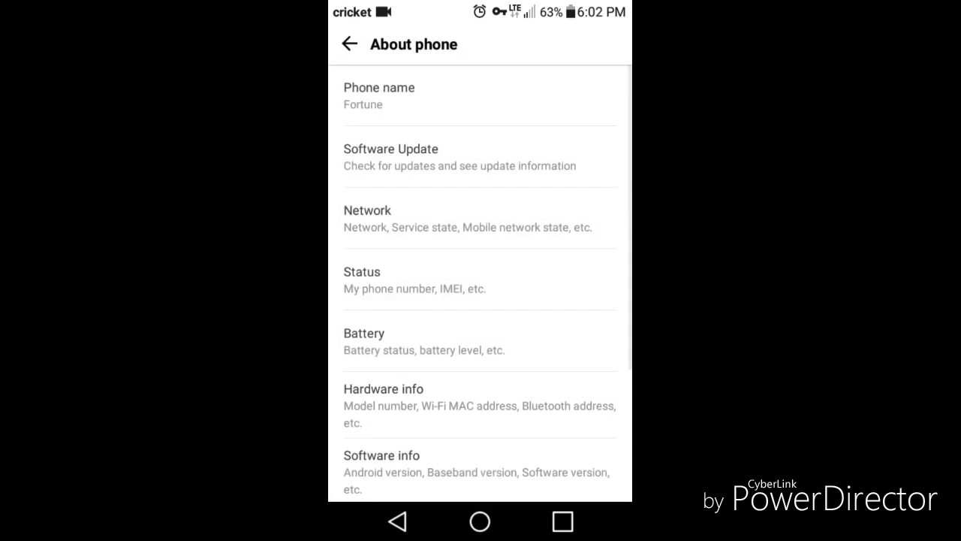
scroll(481, 286, down, 3)
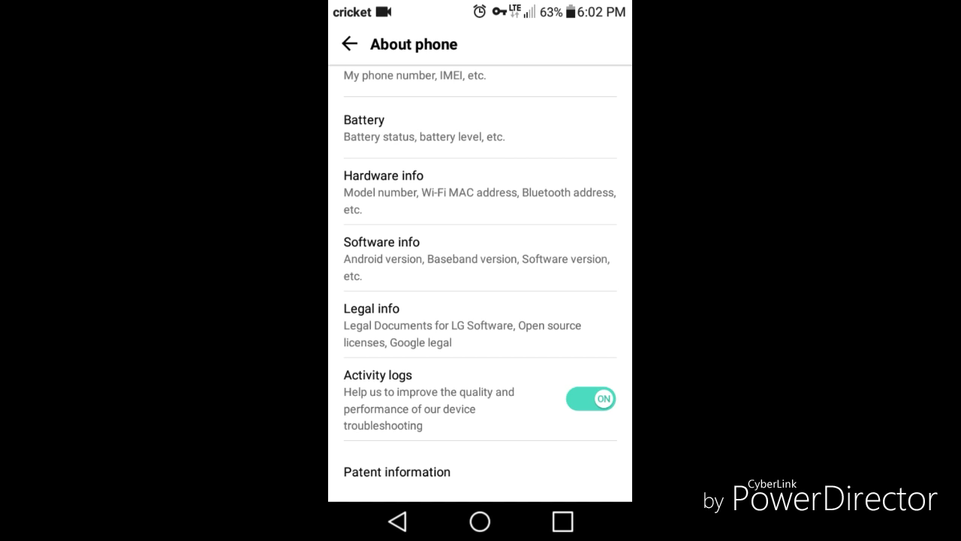
click(421, 258)
click(420, 258)
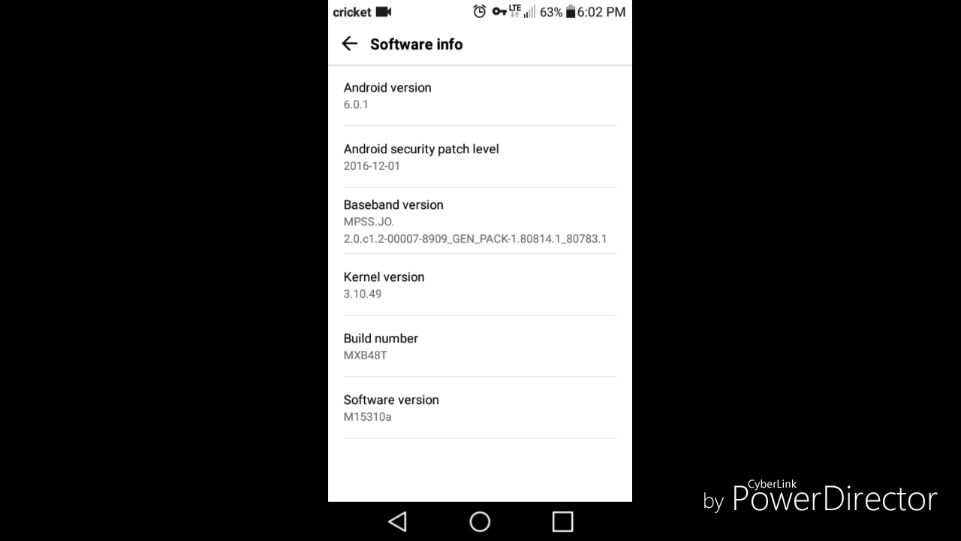
Tap the build number repeatedly until 'You are now a developer!' appears.
click(493, 346)
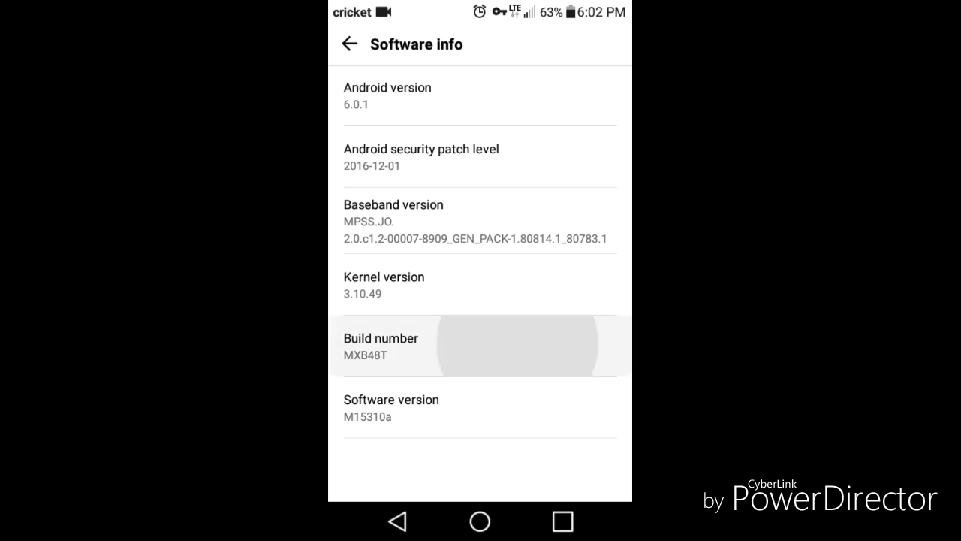
click(493, 345)
click(547, 345)
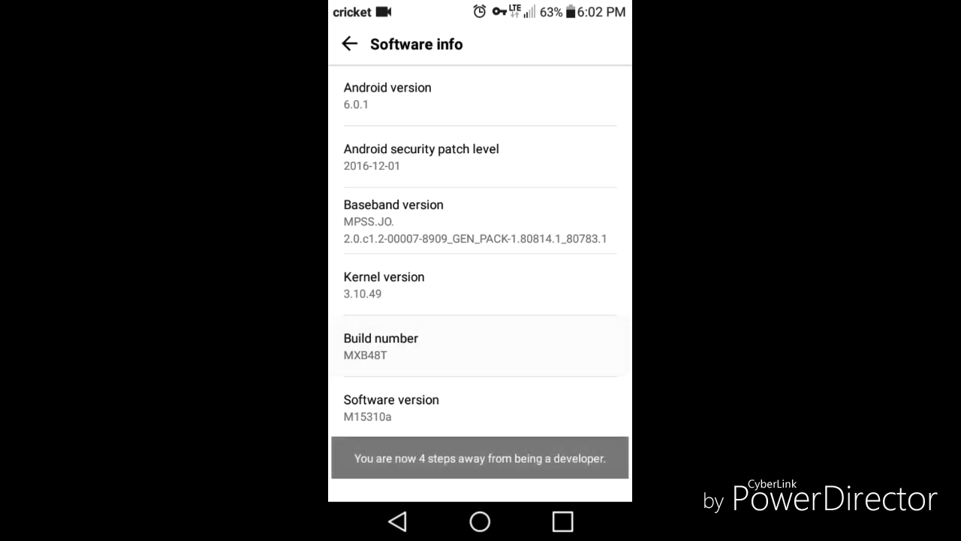
click(548, 346)
click(532, 346)
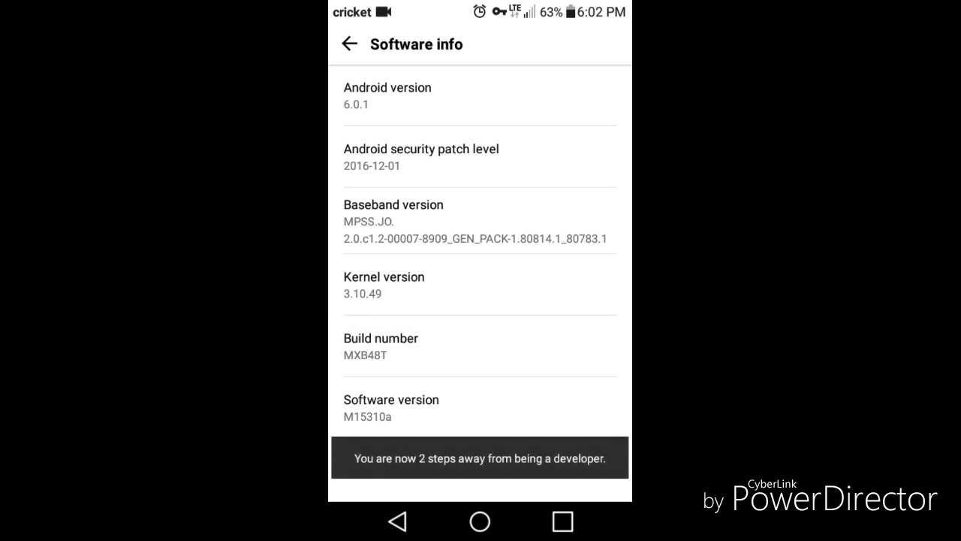
click(531, 345)
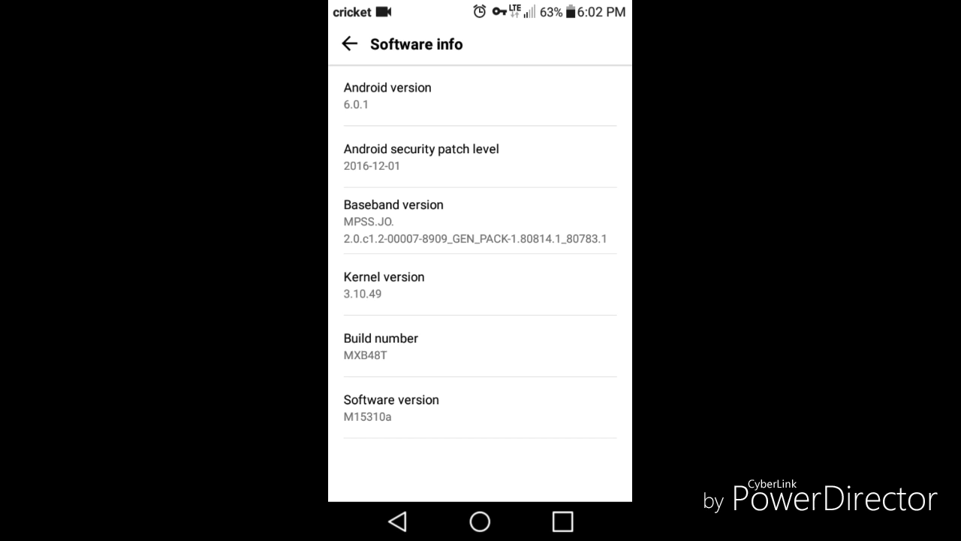
Go back to the General tab and open the now-enabled Developer options.
click(397, 521)
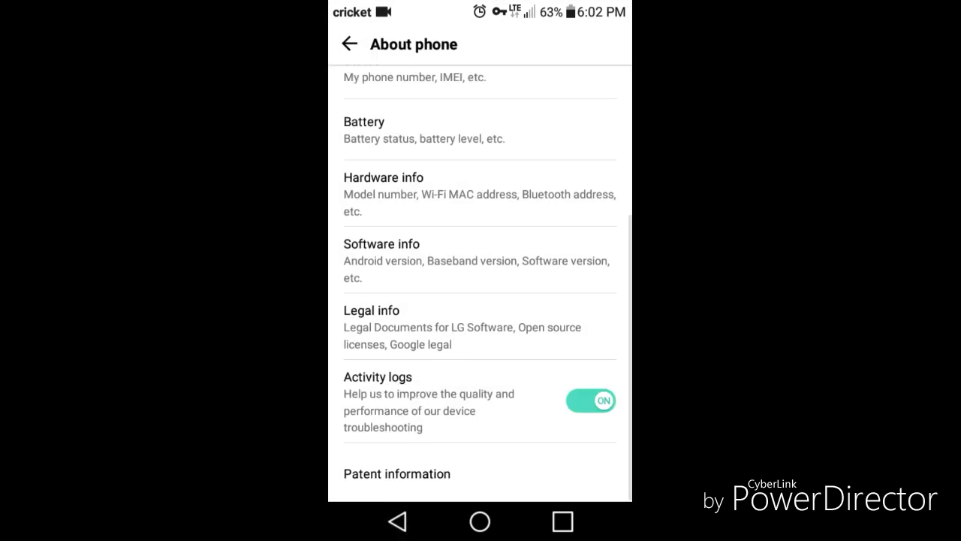
click(398, 521)
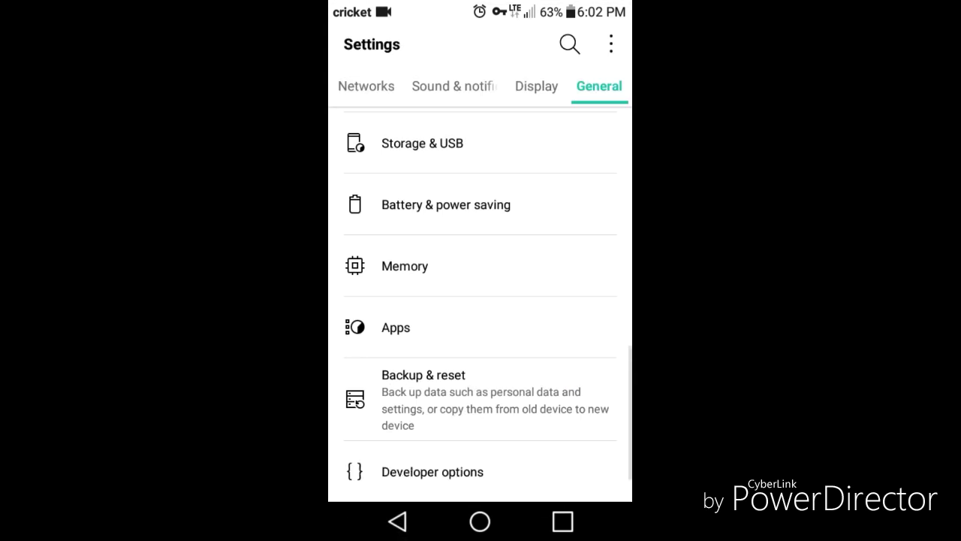
scroll(480, 301, down, 2)
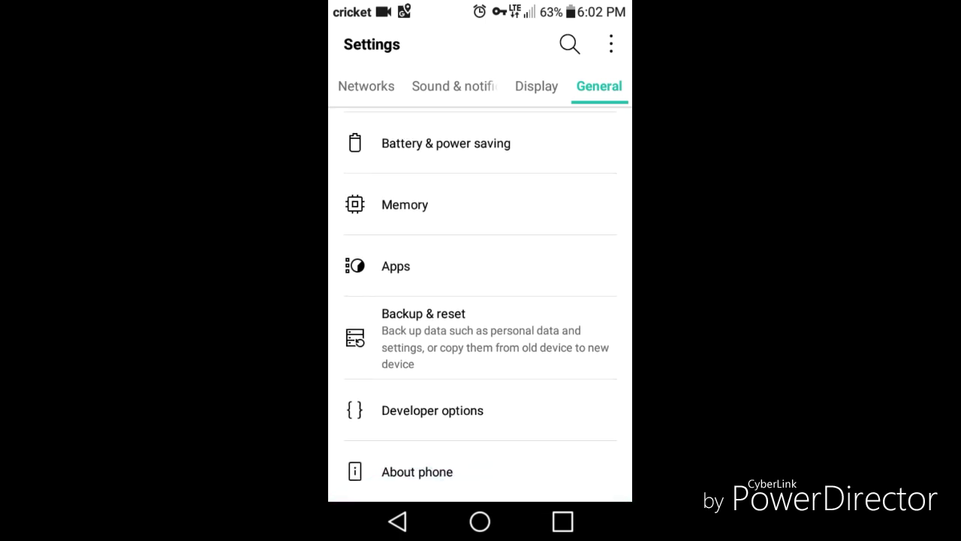
click(432, 413)
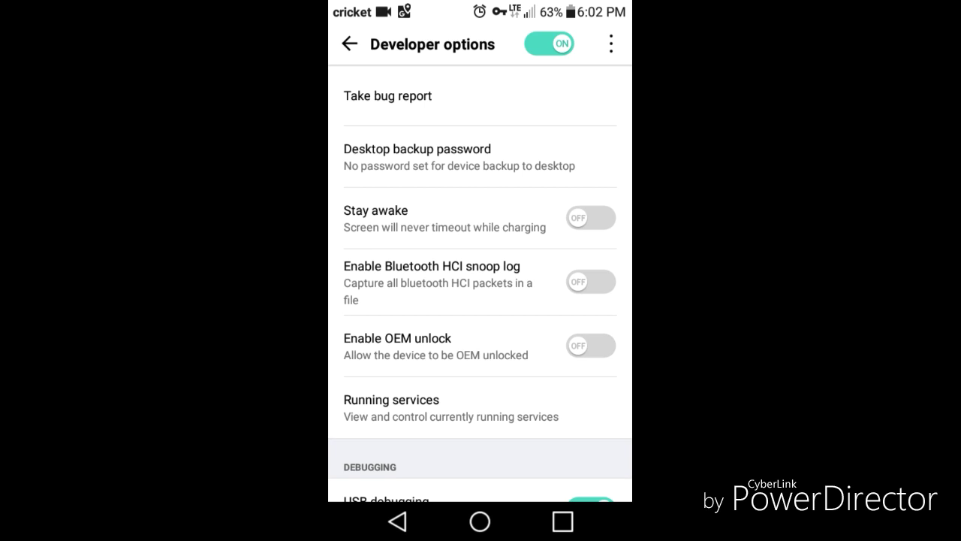
Read through Developer options from USB debugging down to Logger buffer sizes and Networking.
scroll(480, 289, down, 1)
scroll(480, 288, up, 1)
scroll(480, 283, down, 5)
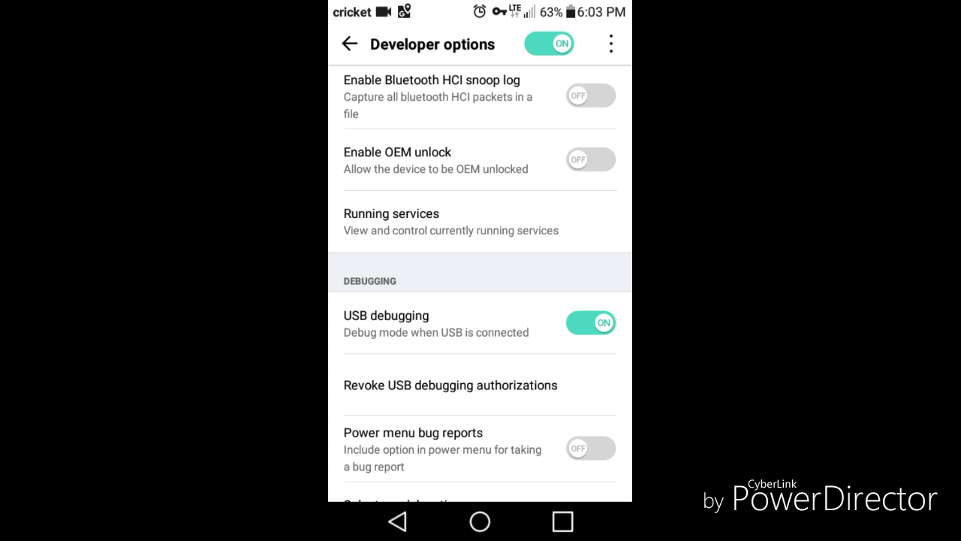
scroll(480, 277, down, 2)
scroll(480, 278, up, 2)
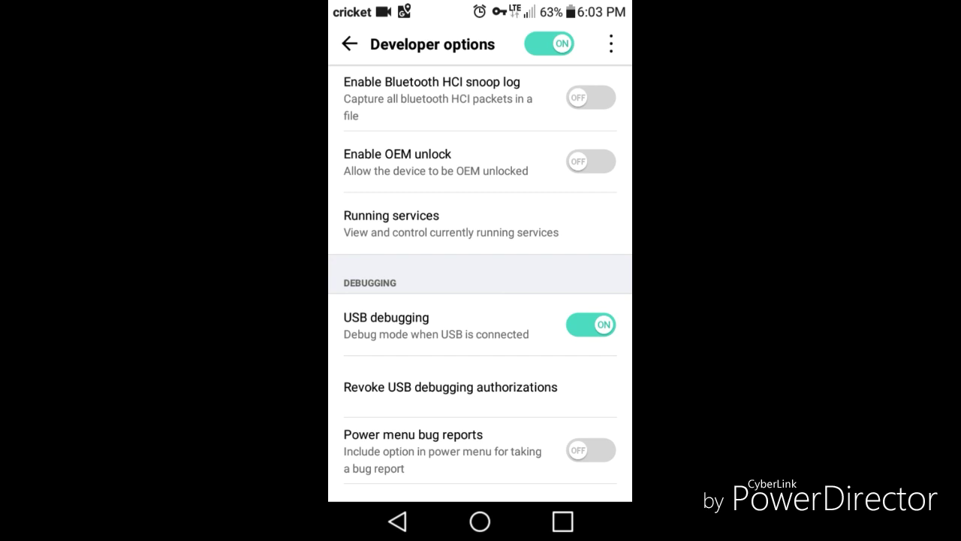
scroll(480, 284, down, 3)
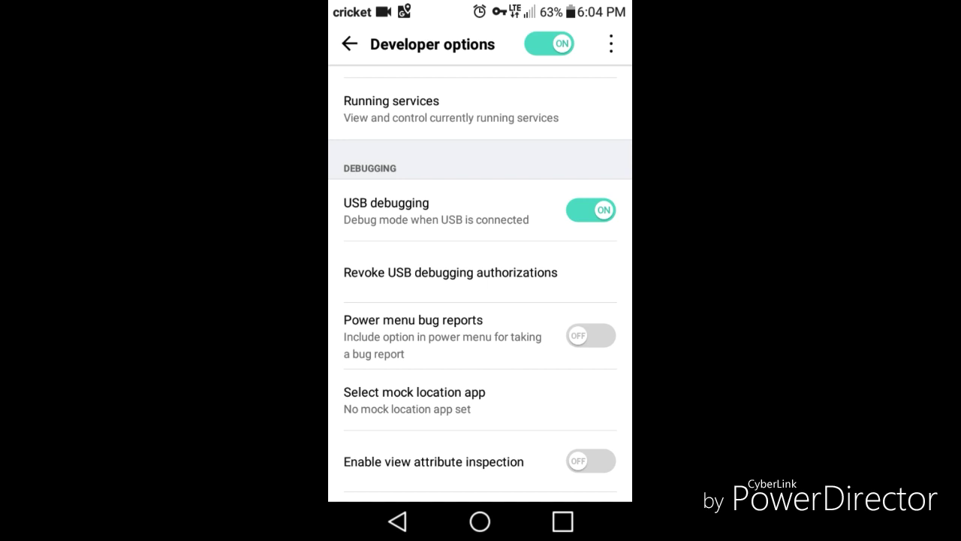
scroll(480, 300, down, 1)
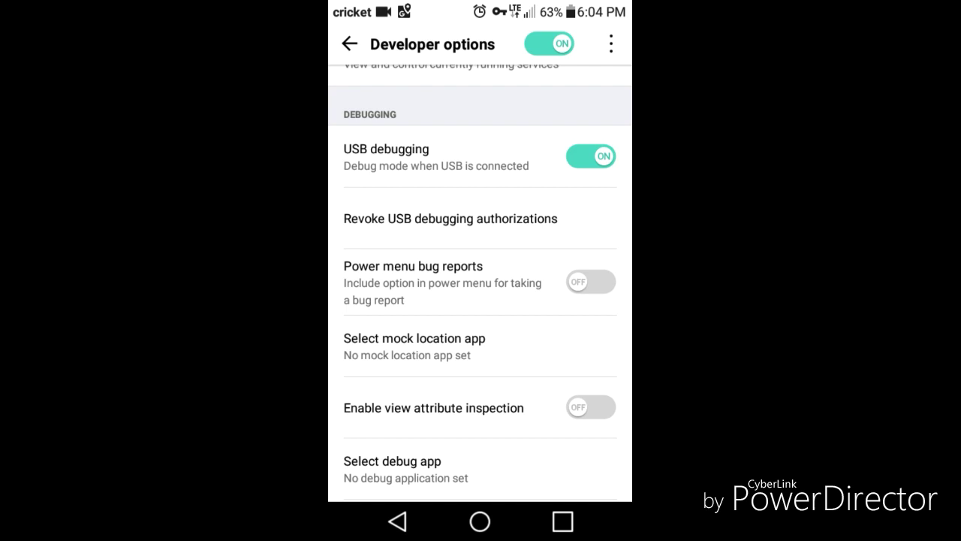
scroll(479, 283, down, 1)
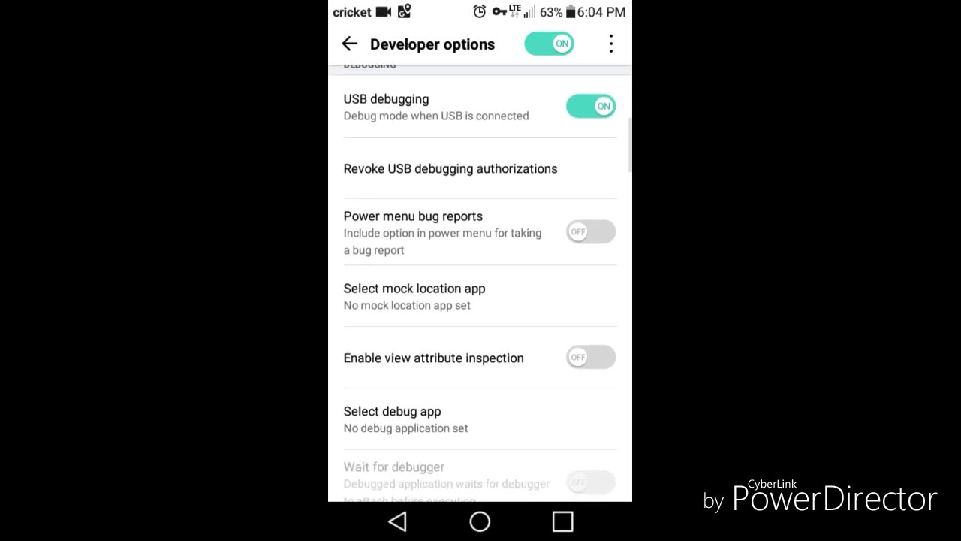
scroll(479, 283, up, 1)
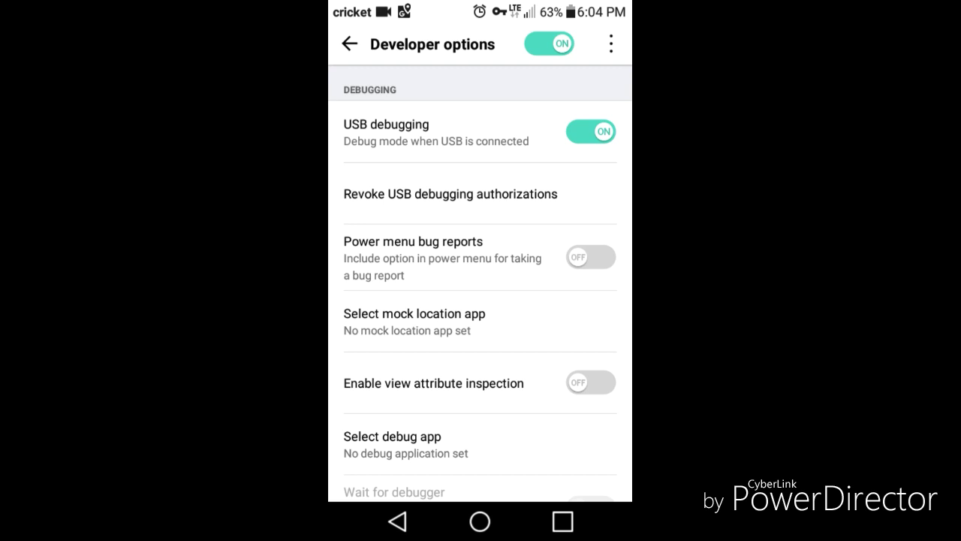
scroll(479, 283, down, 2)
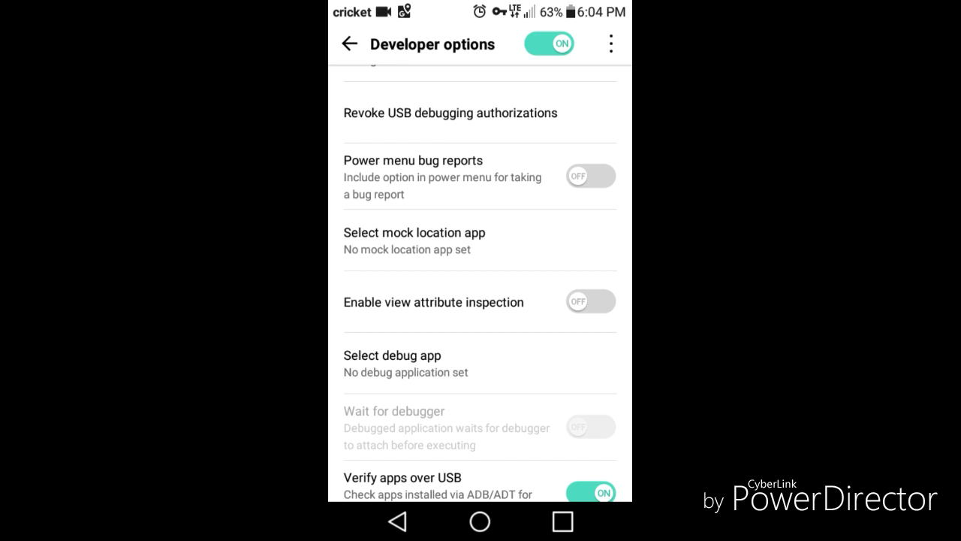
scroll(480, 285, down, 1)
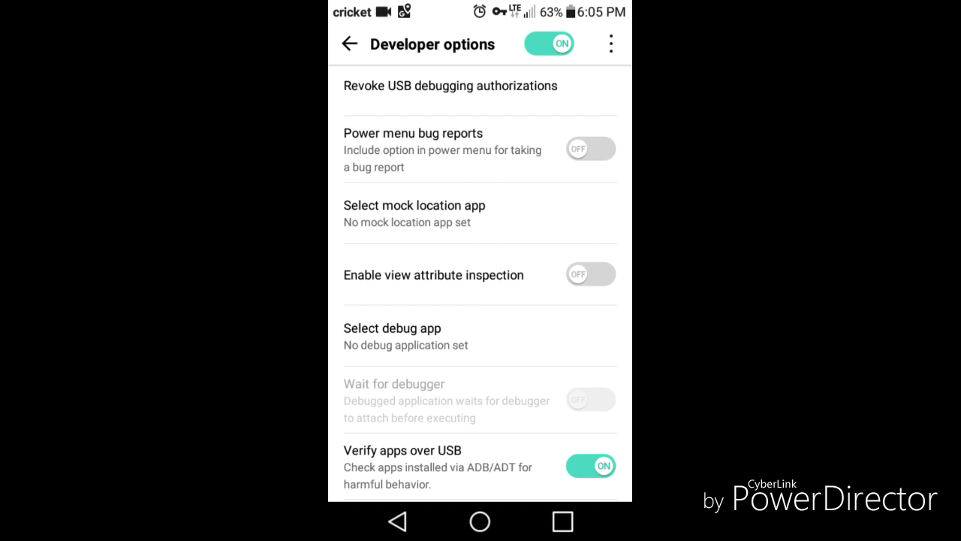
scroll(481, 282, down, 3)
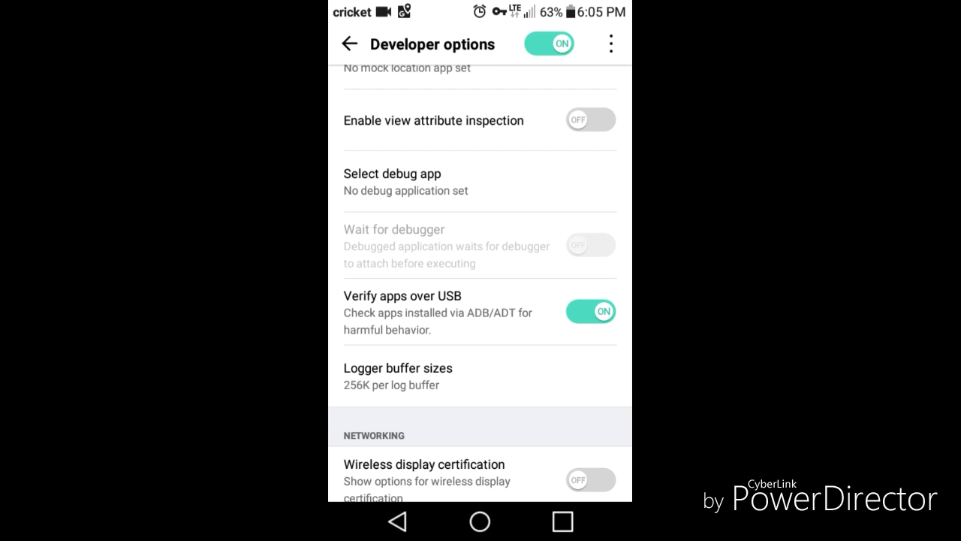
scroll(480, 283, down, 2)
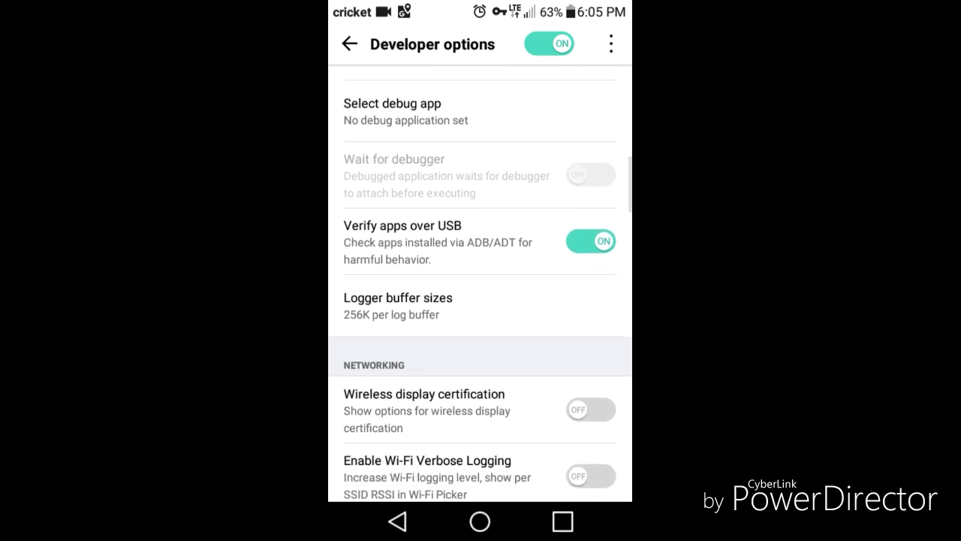
scroll(480, 283, down, 3)
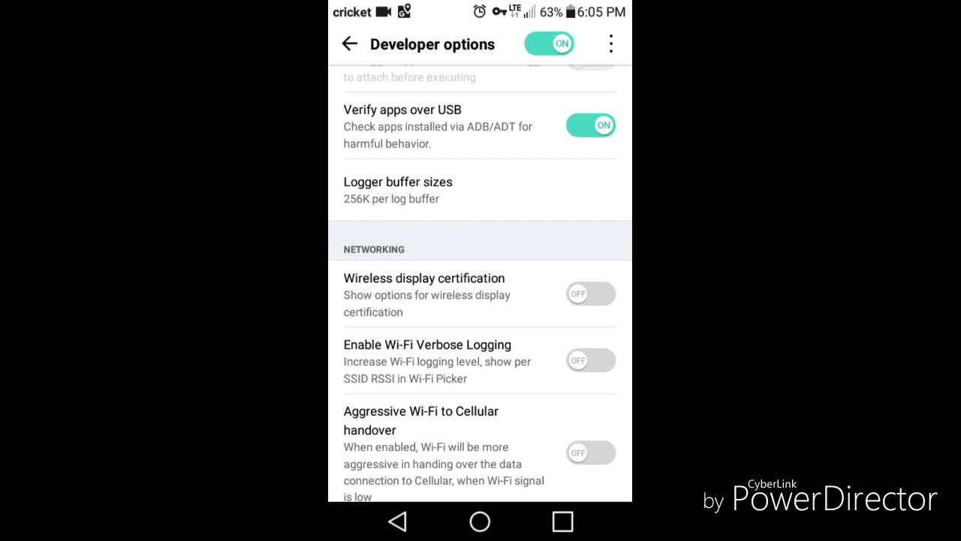
Scroll past the Networking options to Show touches and Show touch data under Input.
scroll(480, 300, down, 4)
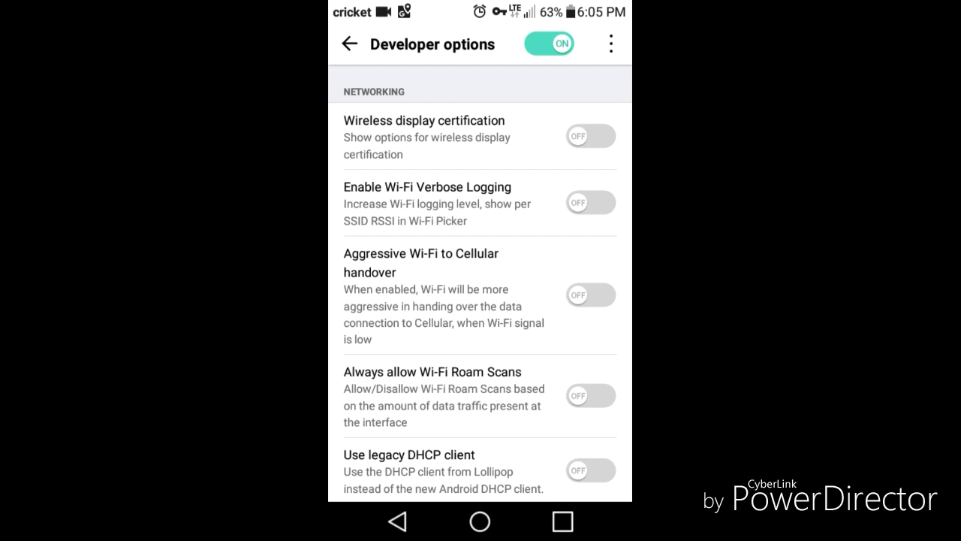
scroll(481, 283, down, 3)
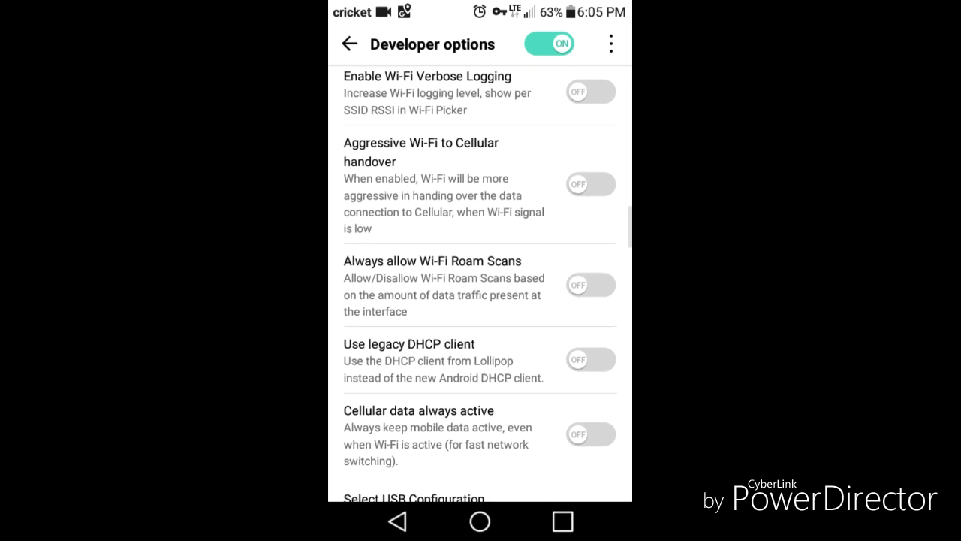
scroll(480, 283, down, 3)
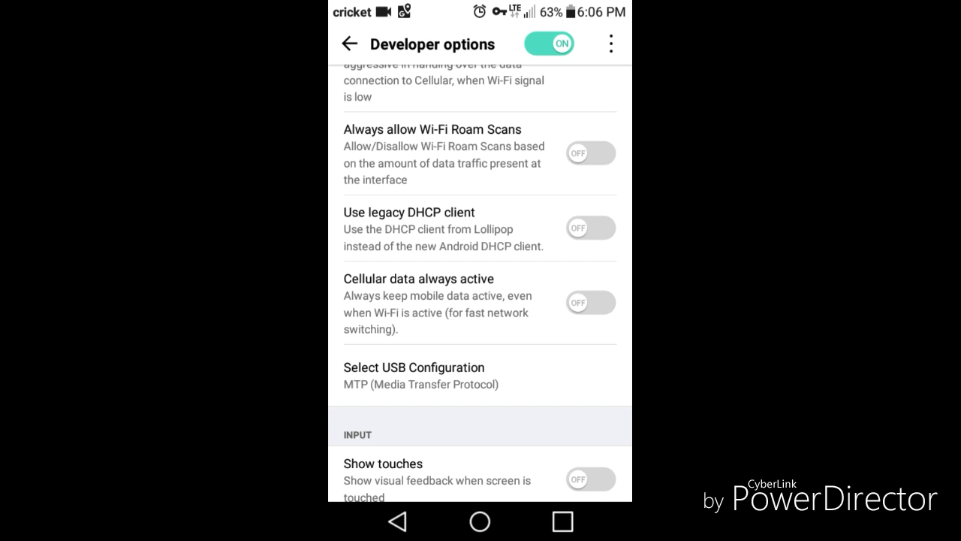
scroll(479, 283, down, 2)
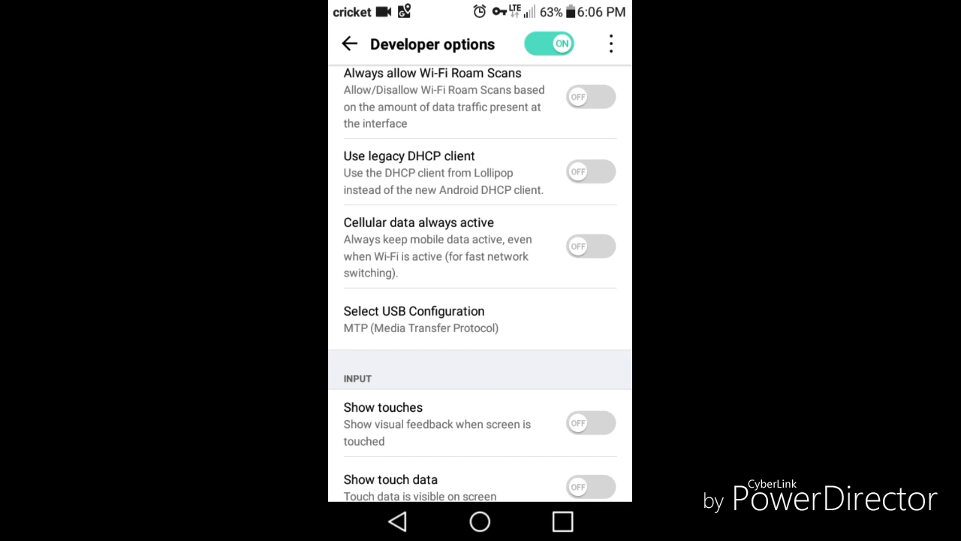
scroll(480, 282, down, 3)
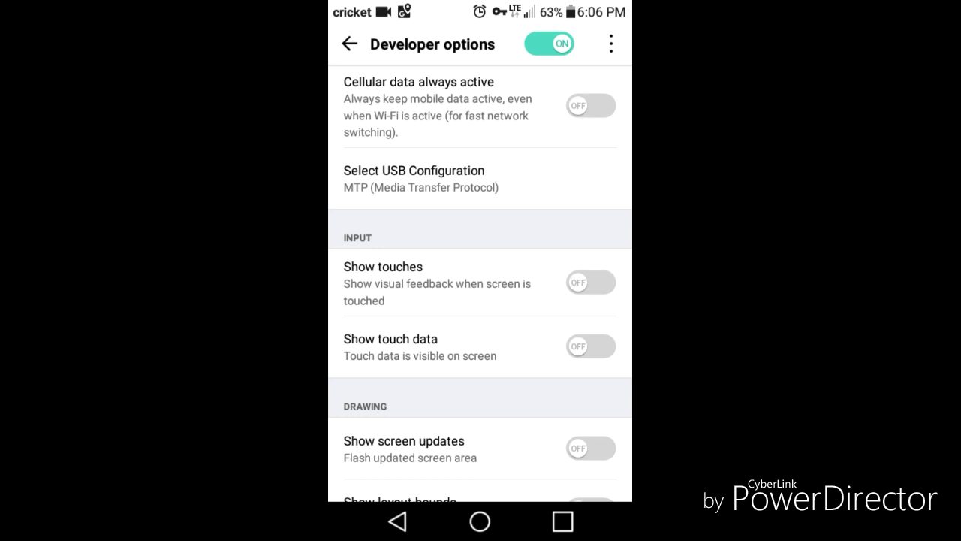
Turn on Show touches and tap around to demonstrate the touch indicator.
click(590, 282)
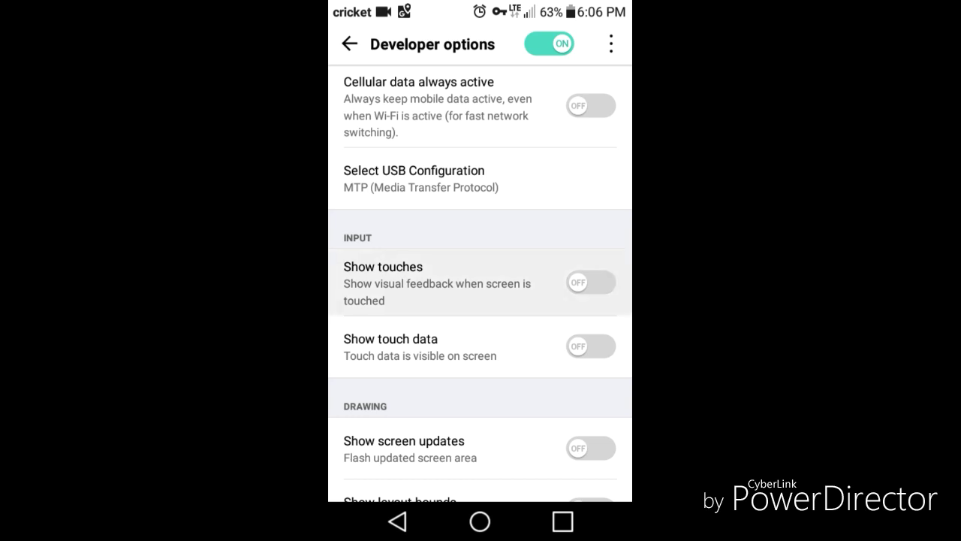
drag(568, 222, 448, 238)
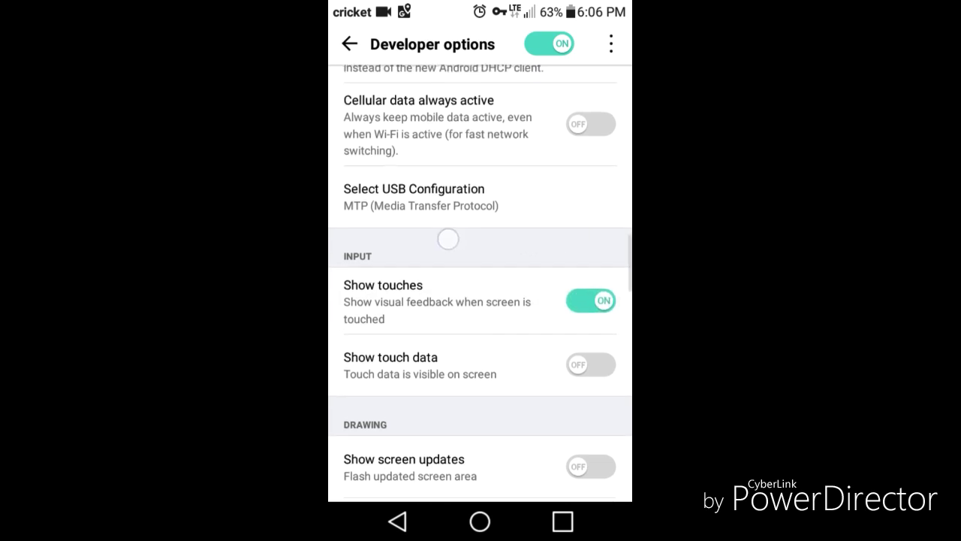
click(480, 240)
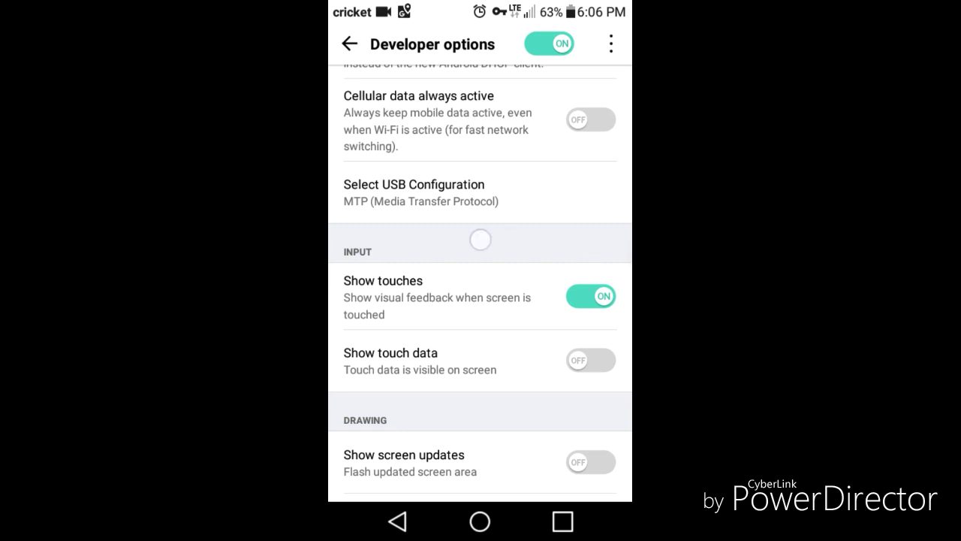
drag(536, 228, 559, 233)
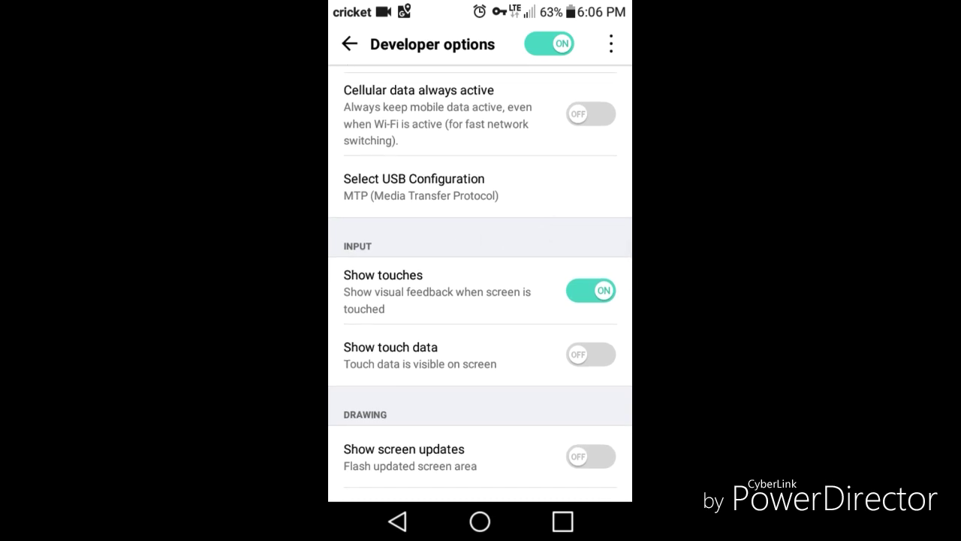
click(593, 299)
Switch Show touch data on, demonstrate the overlay, then turn it off.
click(591, 353)
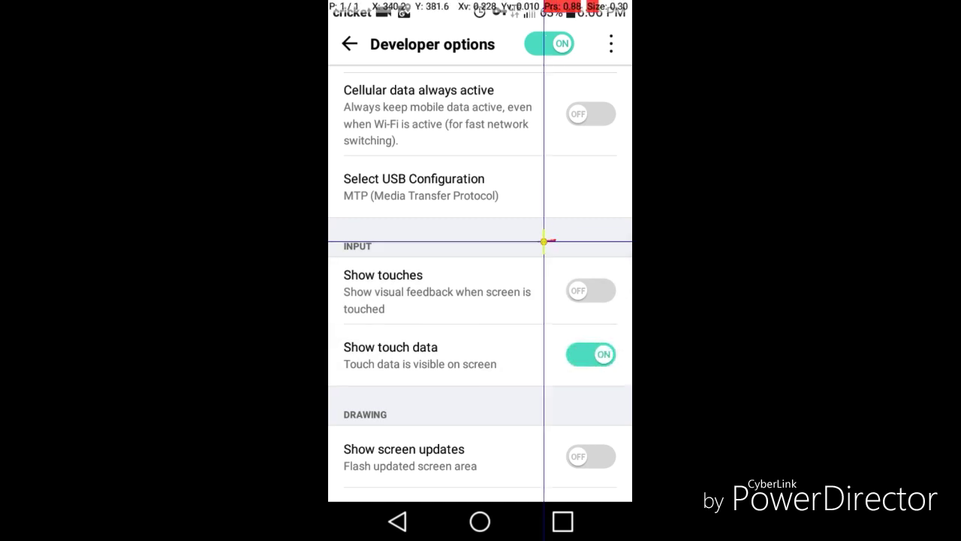
drag(543, 241, 520, 247)
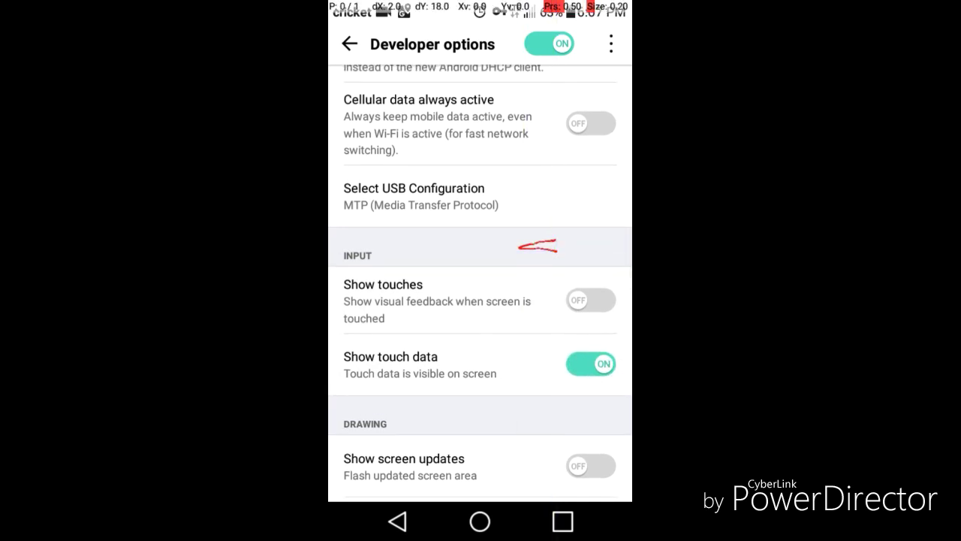
click(591, 363)
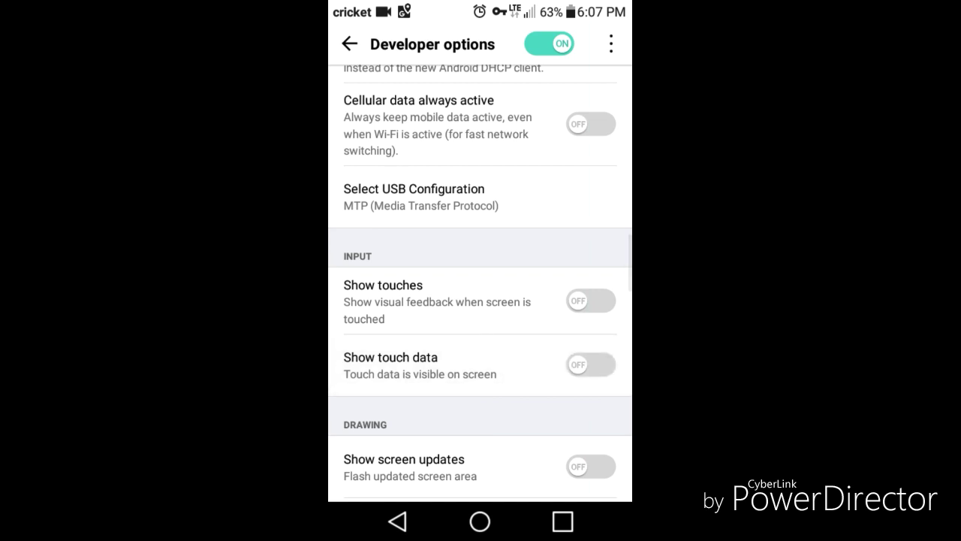
scroll(481, 300, down, 2)
scroll(480, 285, down, 3)
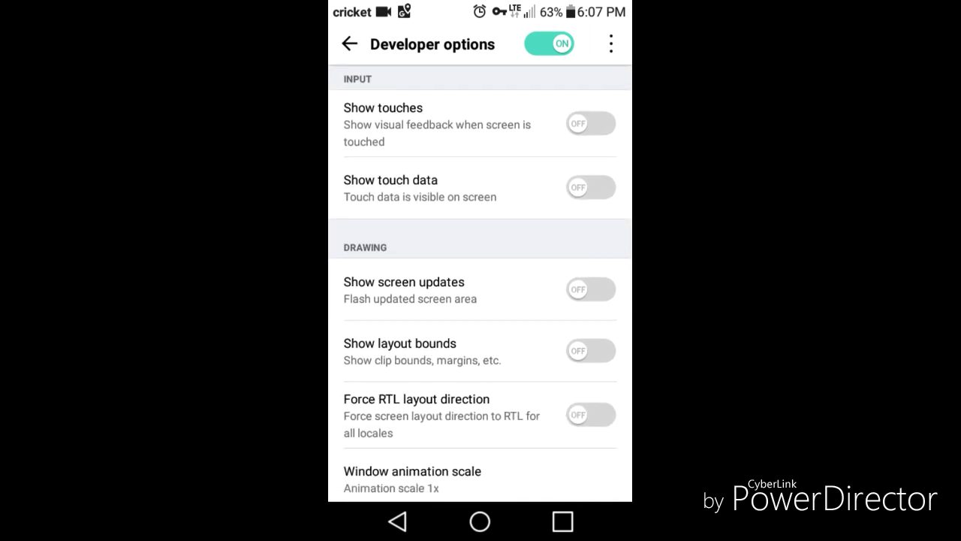
click(591, 289)
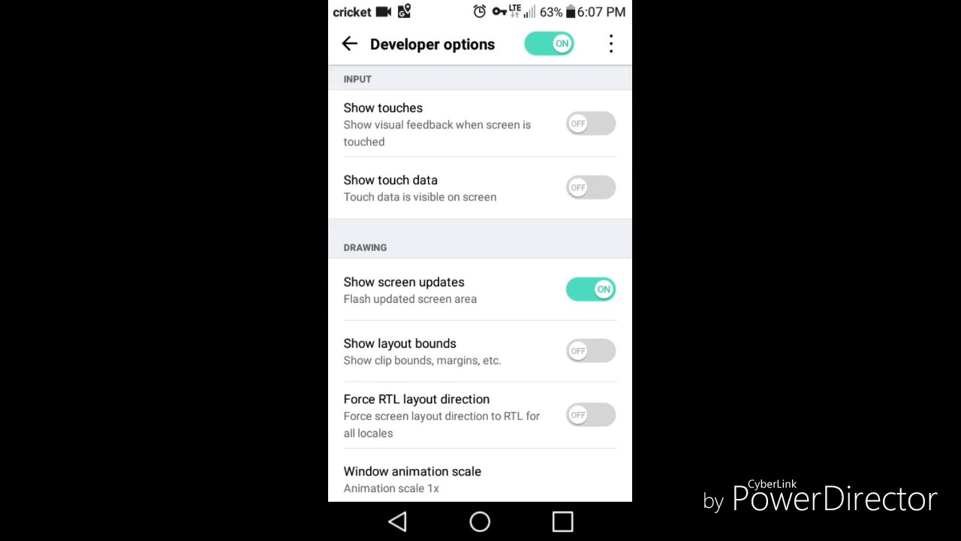
click(591, 289)
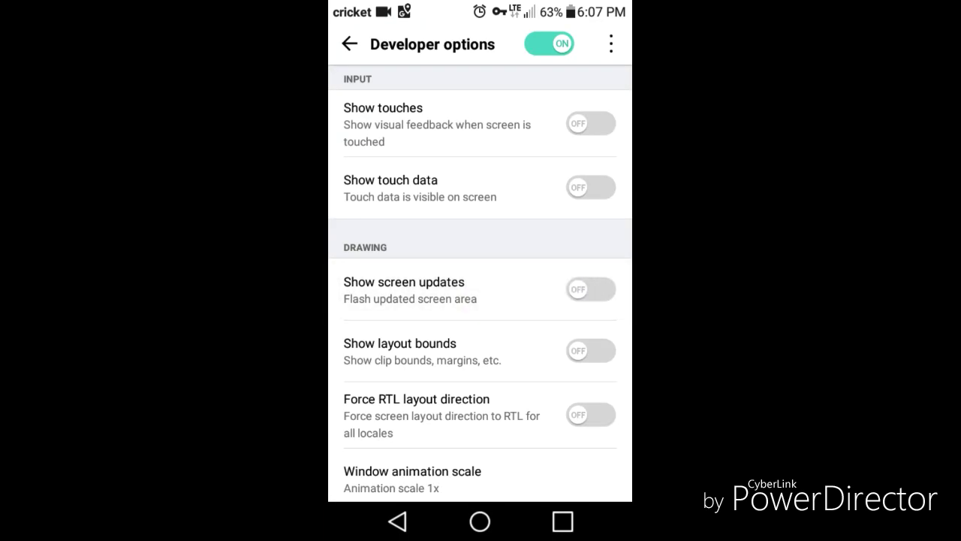
scroll(480, 285, down, 3)
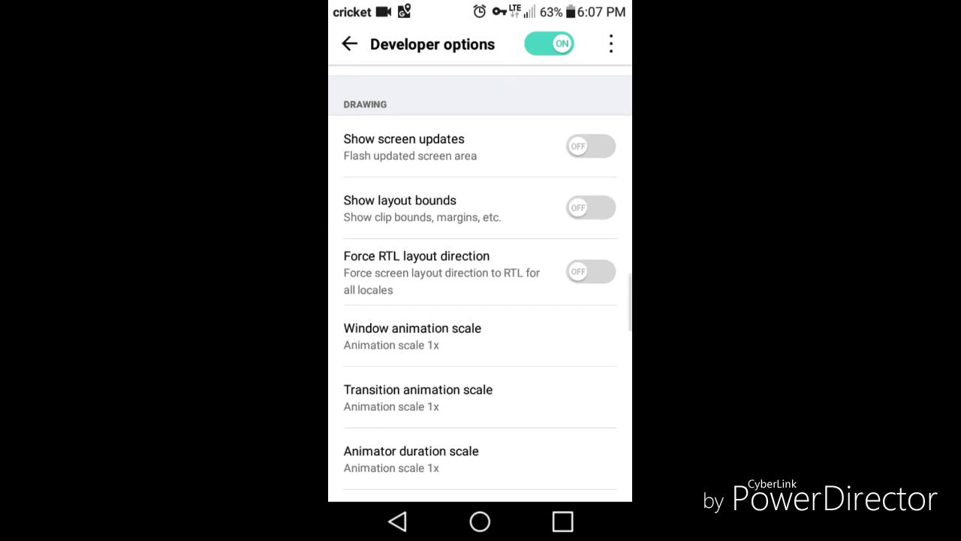
scroll(480, 285, down, 3)
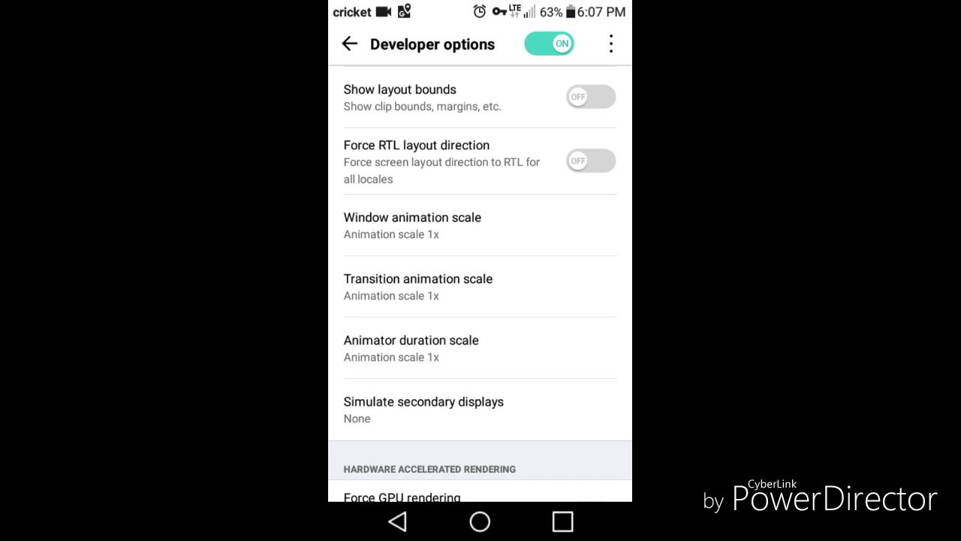
scroll(481, 286, down, 2)
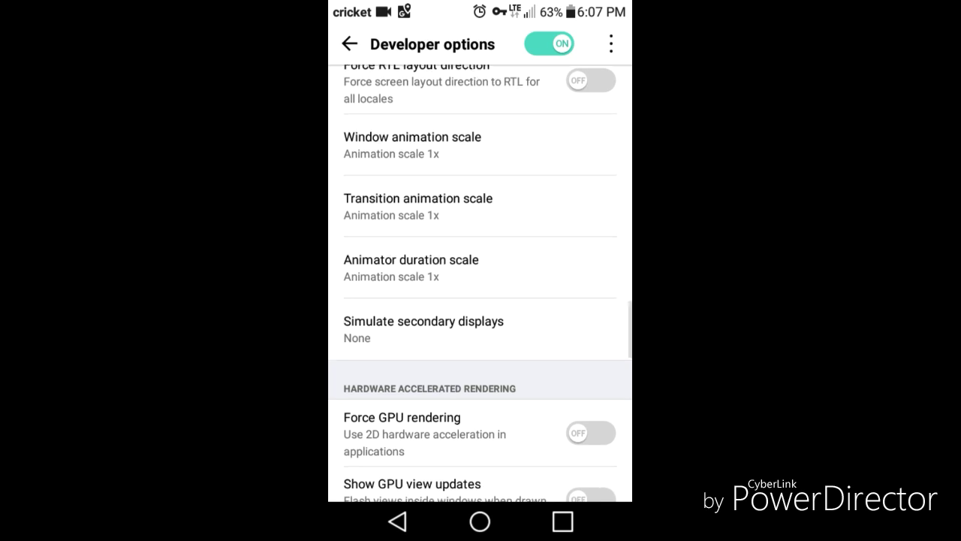
scroll(481, 286, down, 2)
scroll(480, 286, down, 5)
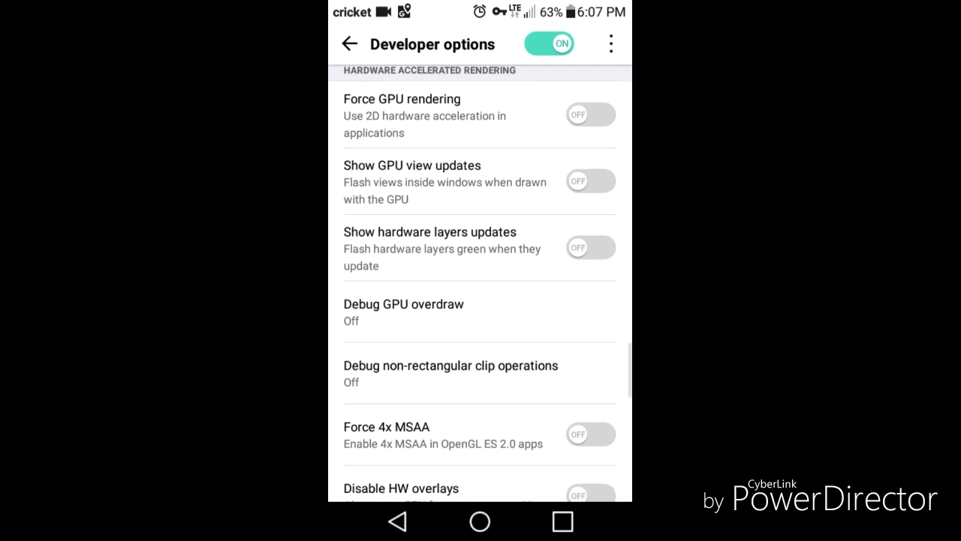
scroll(479, 284, down, 3)
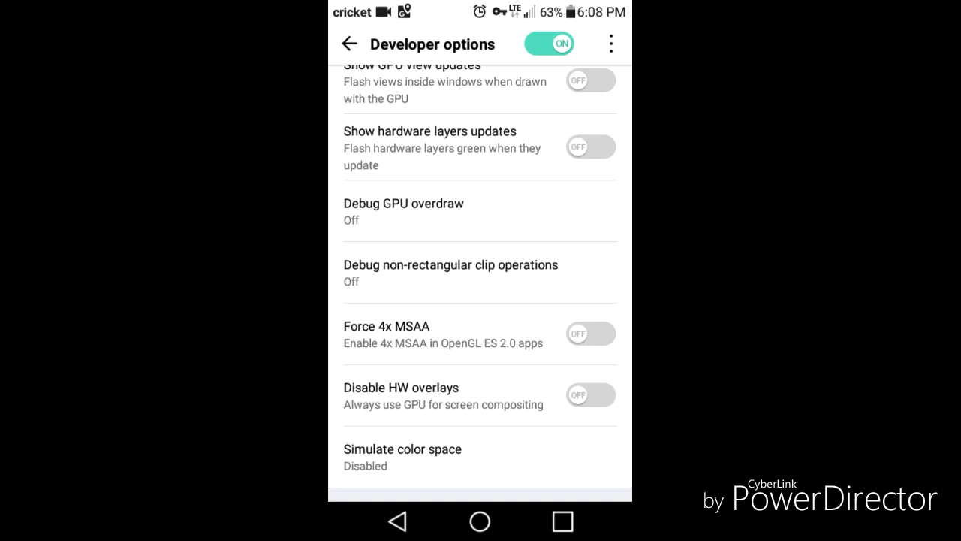
scroll(480, 282, down, 2)
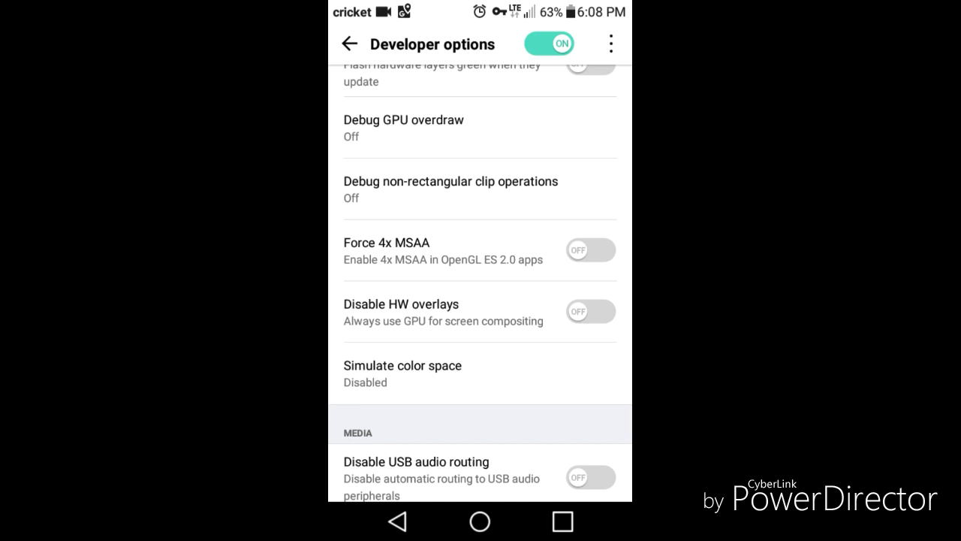
scroll(480, 283, down, 5)
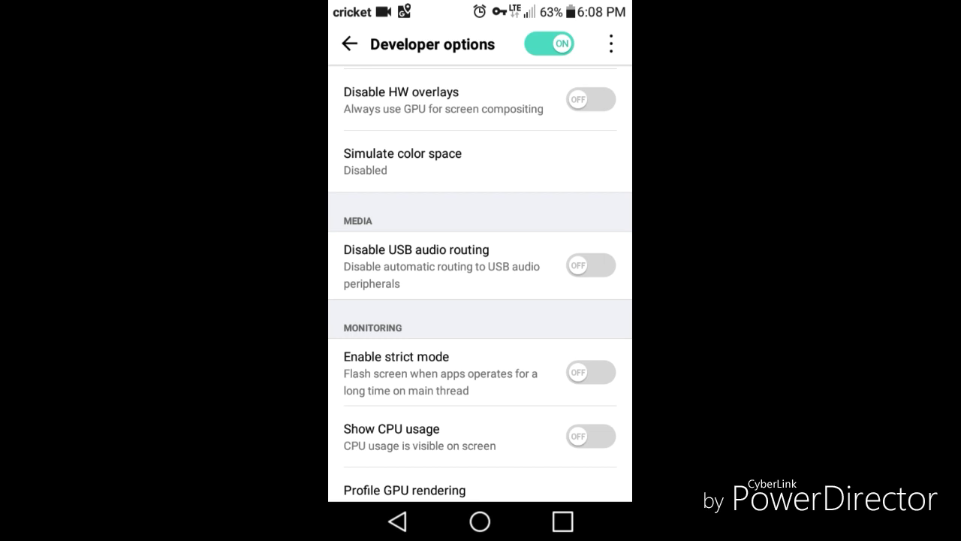
scroll(479, 282, down, 3)
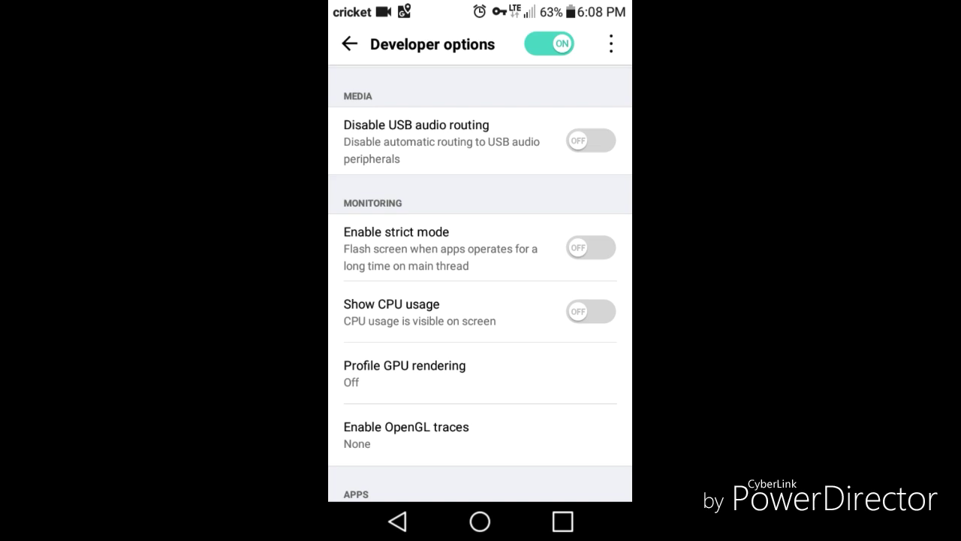
Turn Show CPU usage on to demonstrate it, then turn it off again.
click(479, 312)
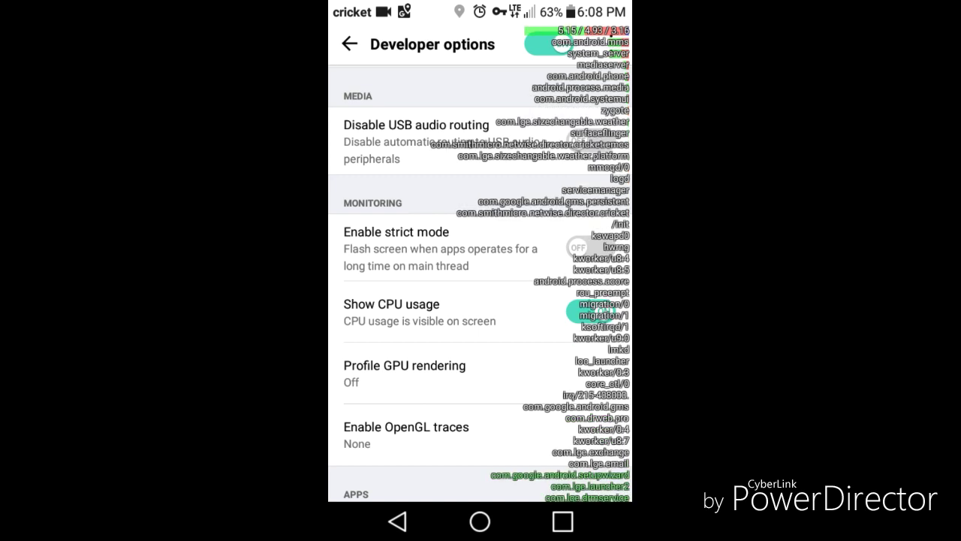
click(480, 311)
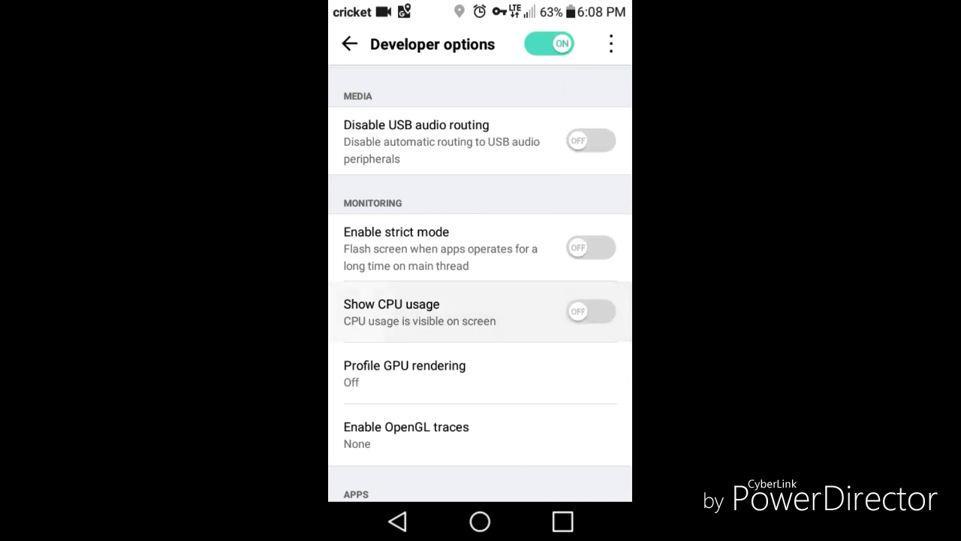
scroll(479, 301, down, 1)
scroll(480, 283, down, 3)
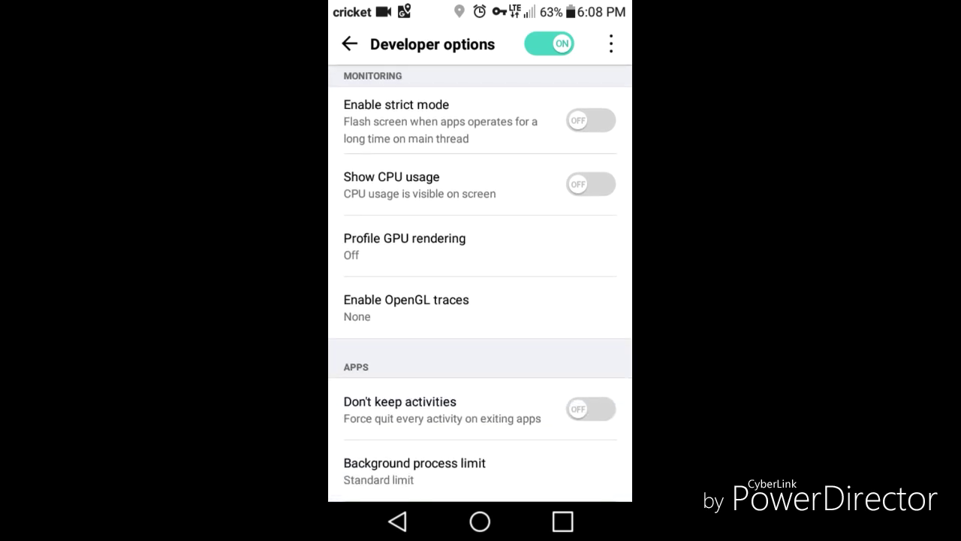
Enable Don't keep activities and leave Background process limit at Standard limit.
scroll(480, 283, down, 3)
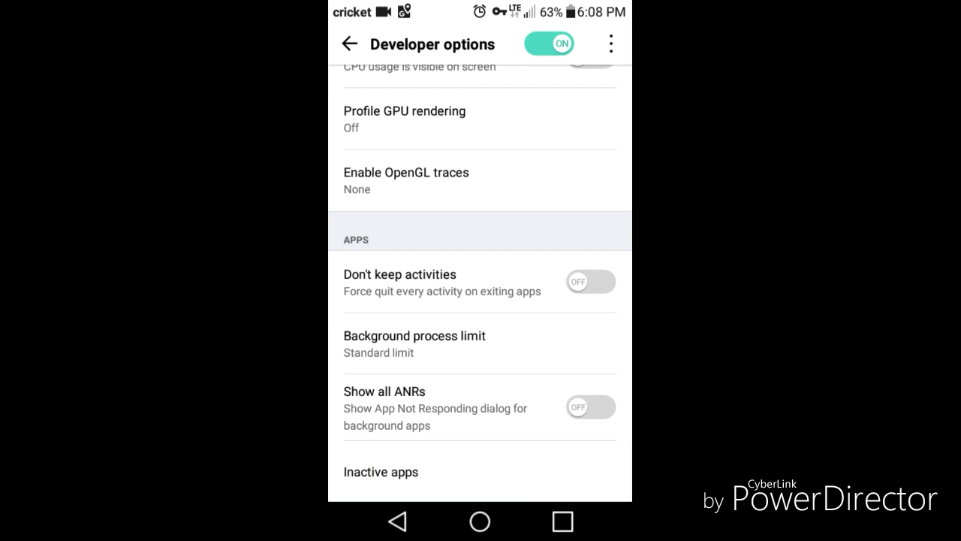
click(591, 282)
click(415, 344)
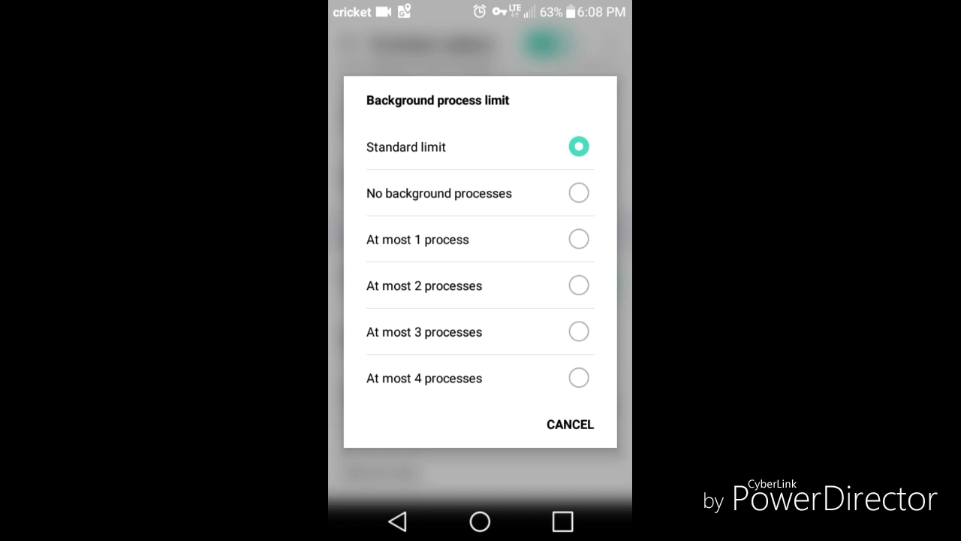
key(Escape)
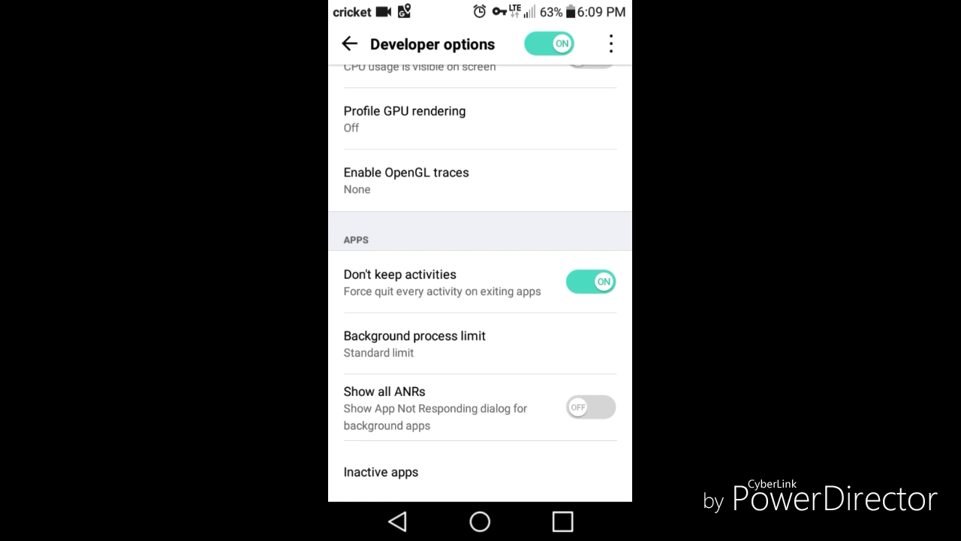
Peek at Inactive apps, back out to Settings General, and pull down the notification shade.
click(421, 471)
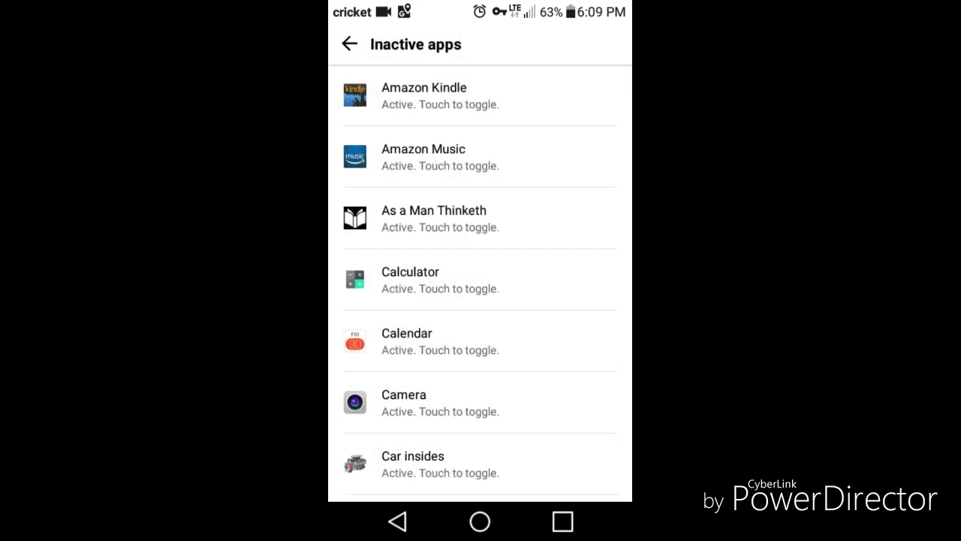
click(398, 521)
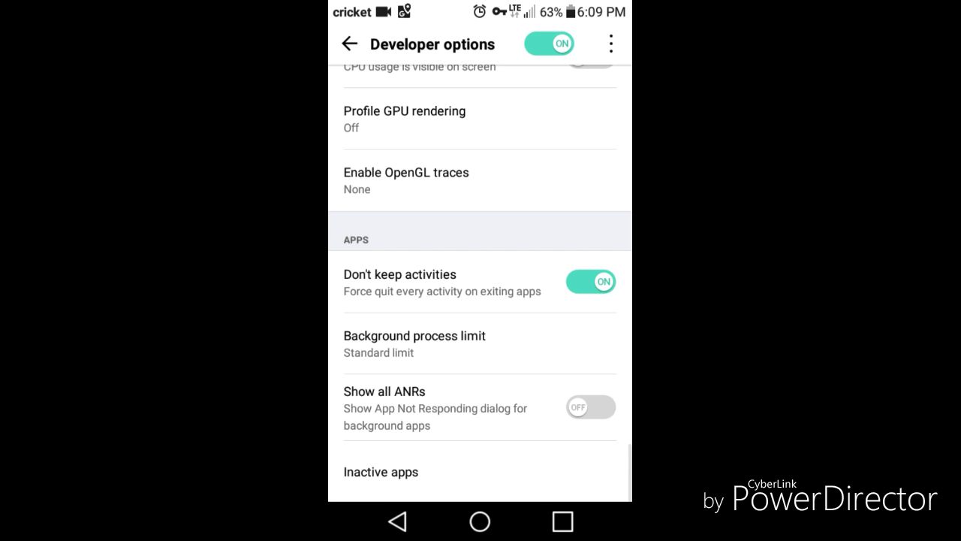
click(398, 521)
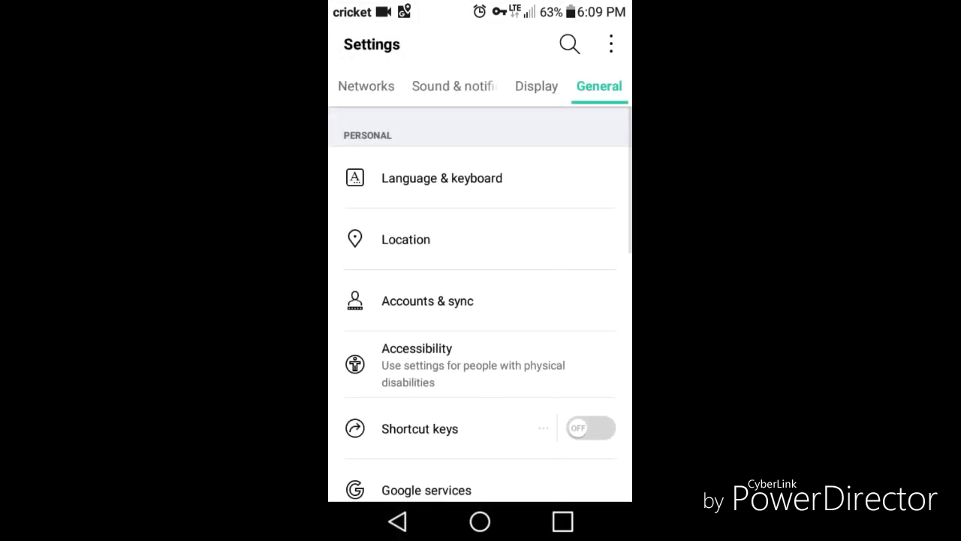
drag(481, 6, 480, 337)
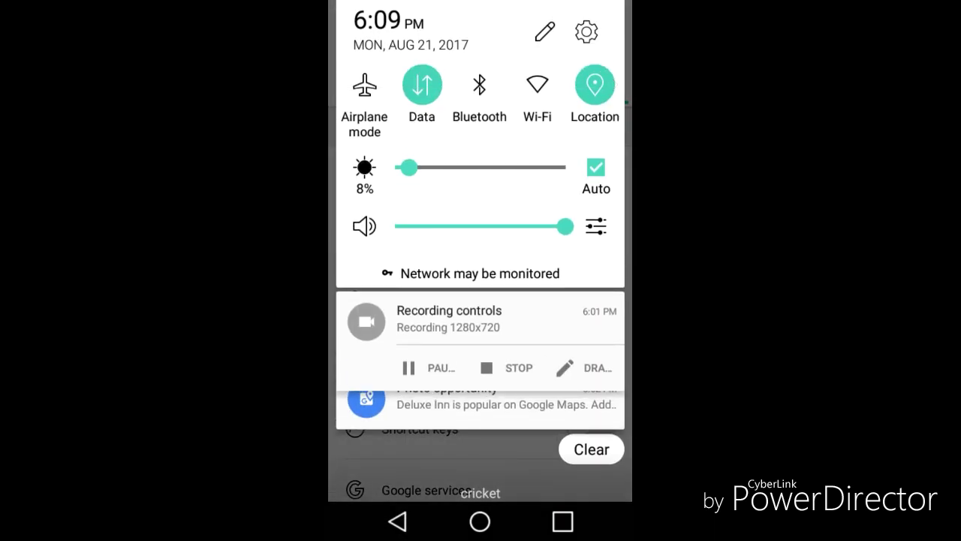